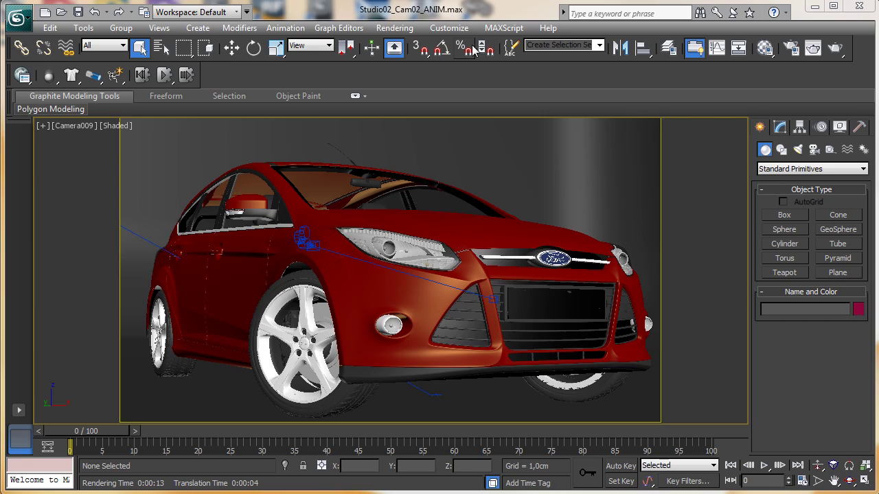
Step: Open the State Sets editor from the Rendering menu, move it top left, and add State02
{"action": "left_click", "coordinate": [403, 30]}
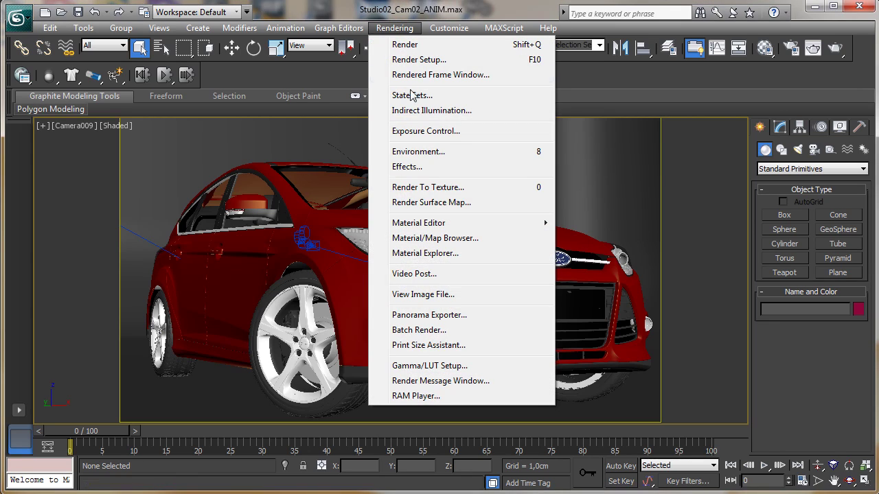
{"action": "left_click", "coordinate": [454, 98]}
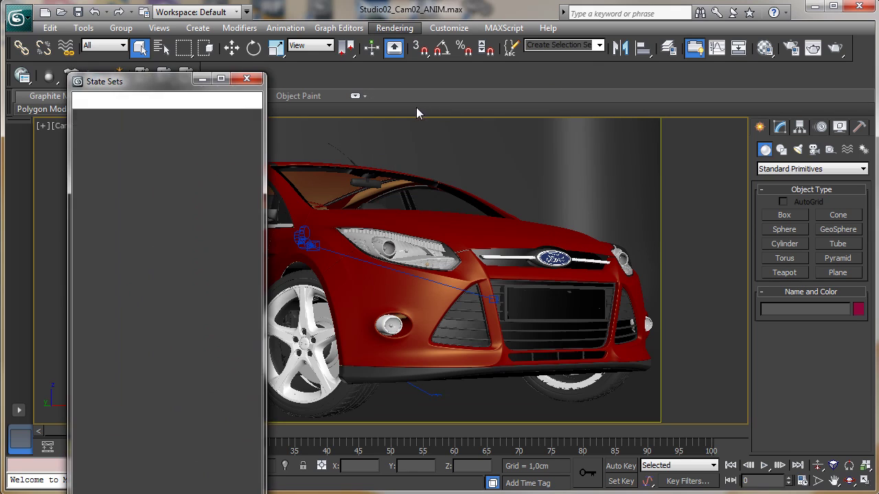
{"action": "left_click_drag", "start_coordinate": [167, 84], "coordinate": [114, 39]}
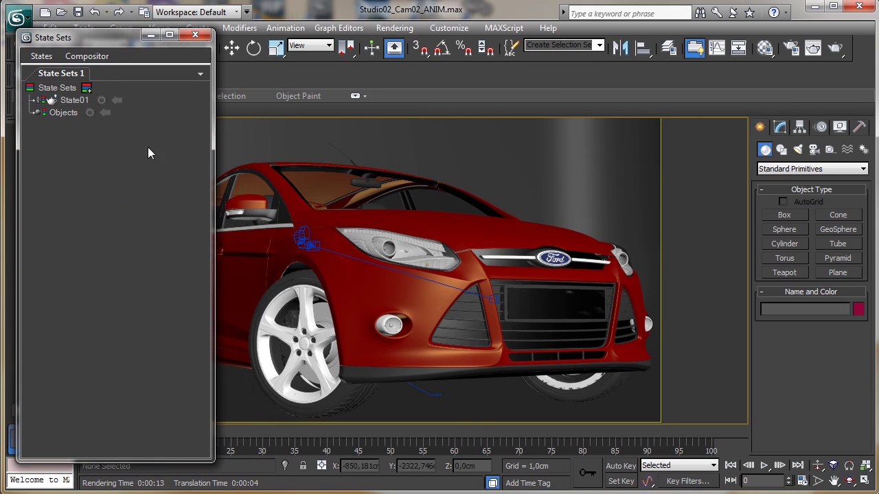
{"action": "double_click", "coordinate": [109, 39]}
{"action": "left_click", "coordinate": [85, 90]}
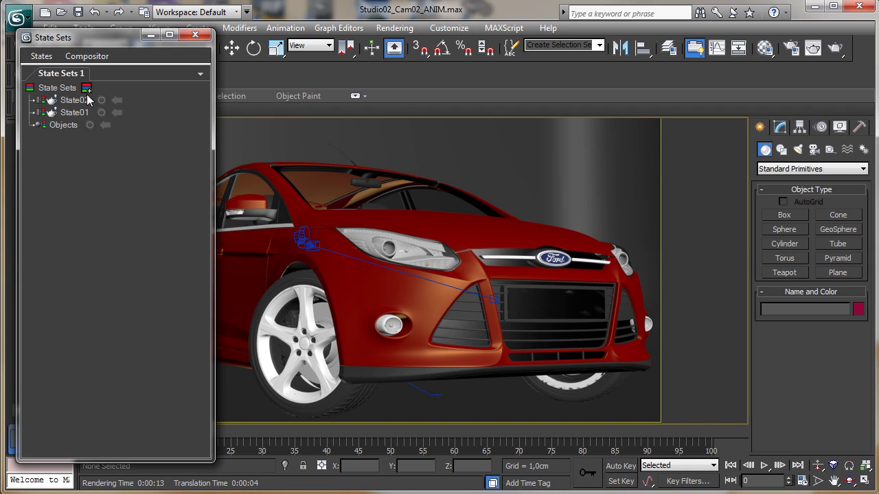
Step: Rename State02 to 'Hidden objects'
{"action": "left_click", "coordinate": [74, 100]}
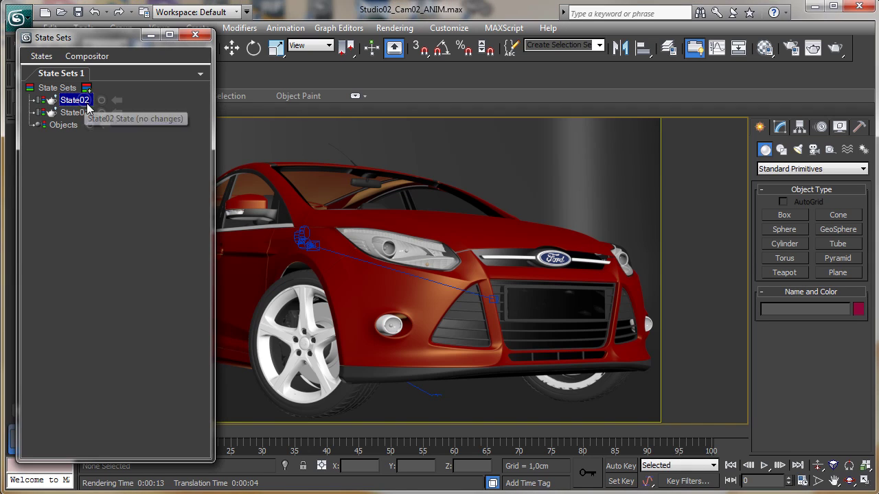
{"action": "left_click", "coordinate": [87, 103]}
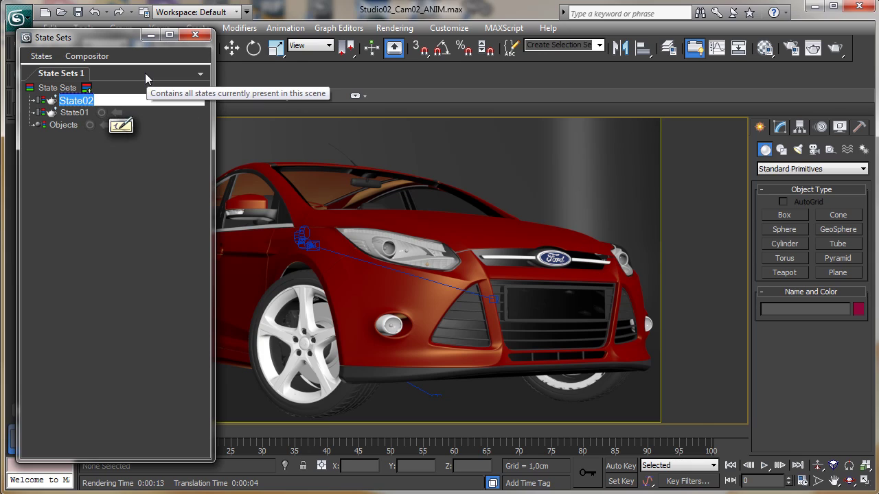
{"action": "type", "text": "Hidden"}
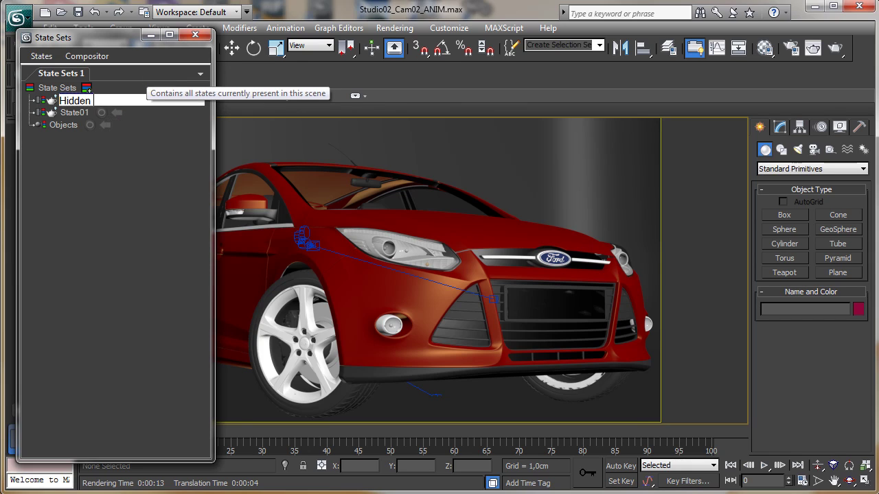
{"action": "type", "text": " objects"}
{"action": "key", "text": "Return"}
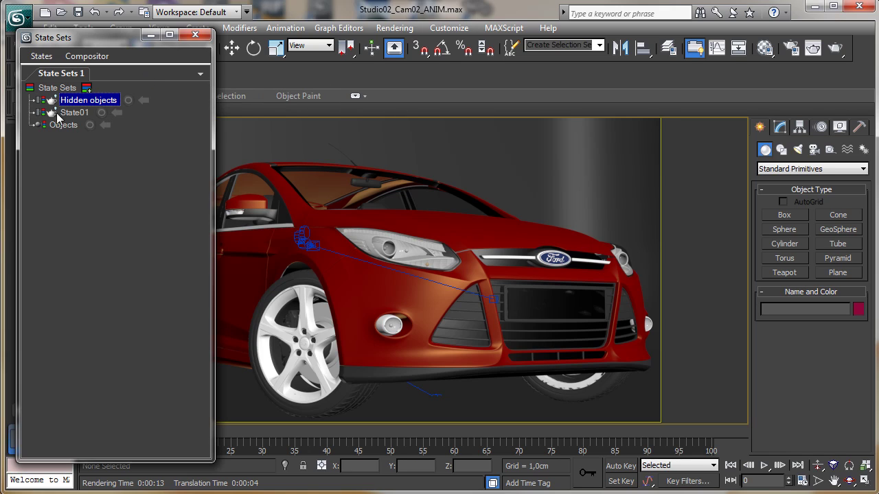
Step: Record body0 and three other car parts being hidden with Hide Selected into this state
{"action": "left_click", "coordinate": [129, 100]}
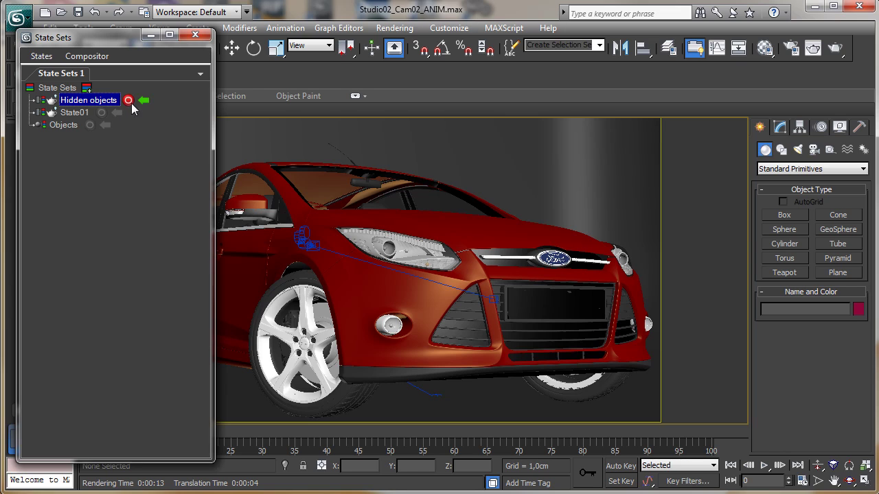
{"action": "left_click", "coordinate": [461, 230]}
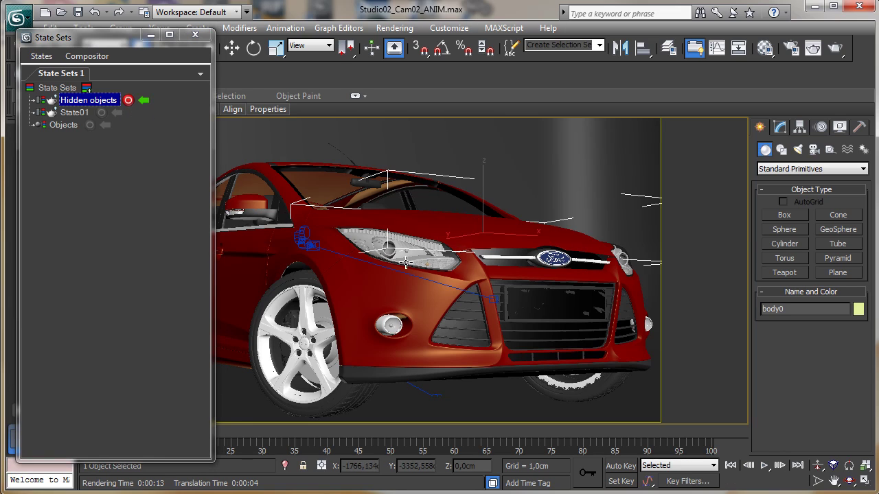
{"action": "left_click", "coordinate": [374, 285], "text": "ctrl"}
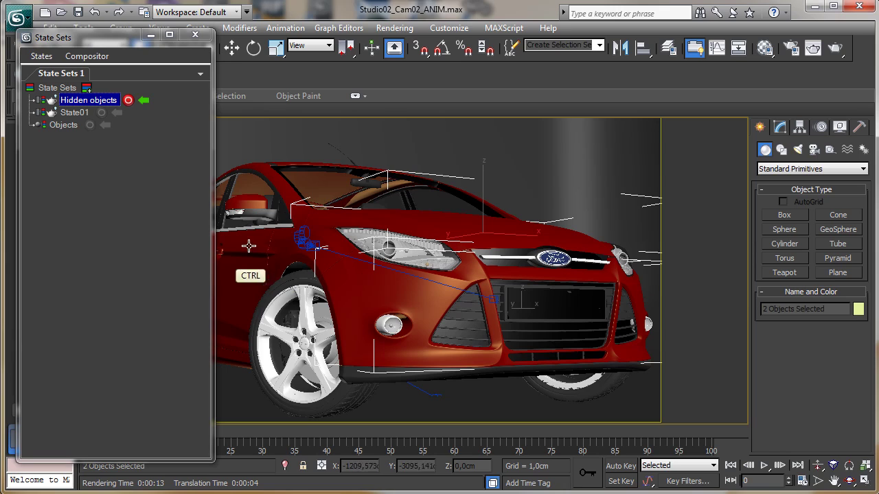
{"action": "left_click", "coordinate": [309, 197], "text": "ctrl"}
{"action": "left_click", "coordinate": [279, 178], "text": "ctrl"}
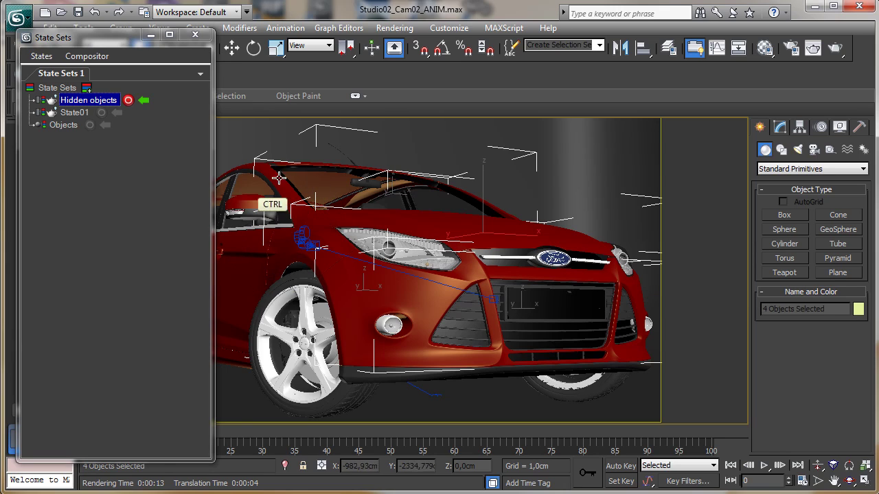
{"action": "left_click", "coordinate": [839, 127]}
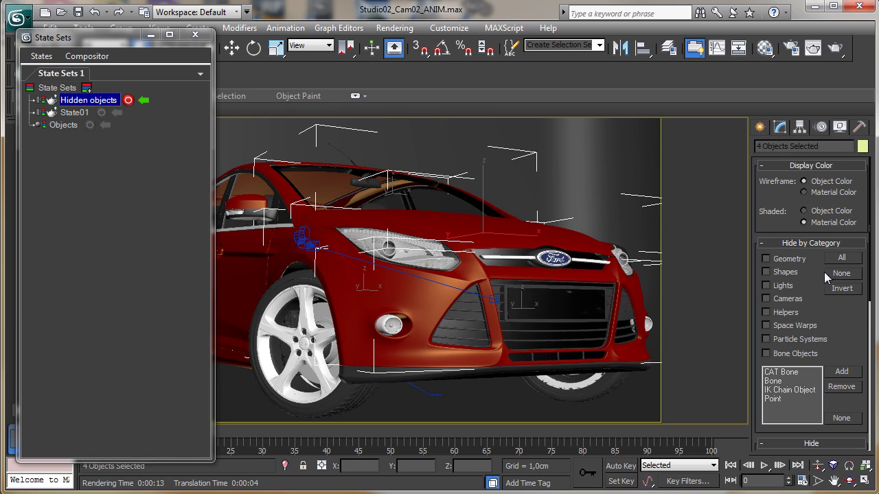
{"action": "scroll", "coordinate": [844, 327], "scroll_direction": "down", "scroll_amount": 3}
{"action": "left_click", "coordinate": [802, 353]}
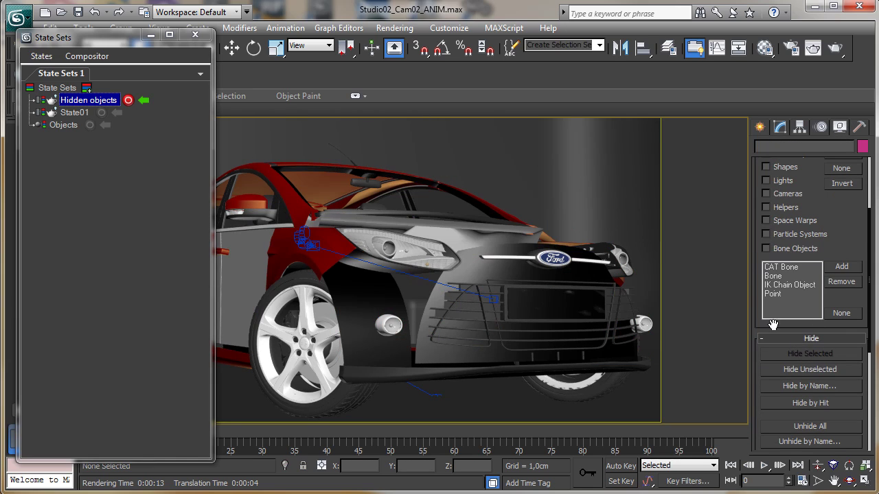
{"action": "left_click", "coordinate": [129, 100]}
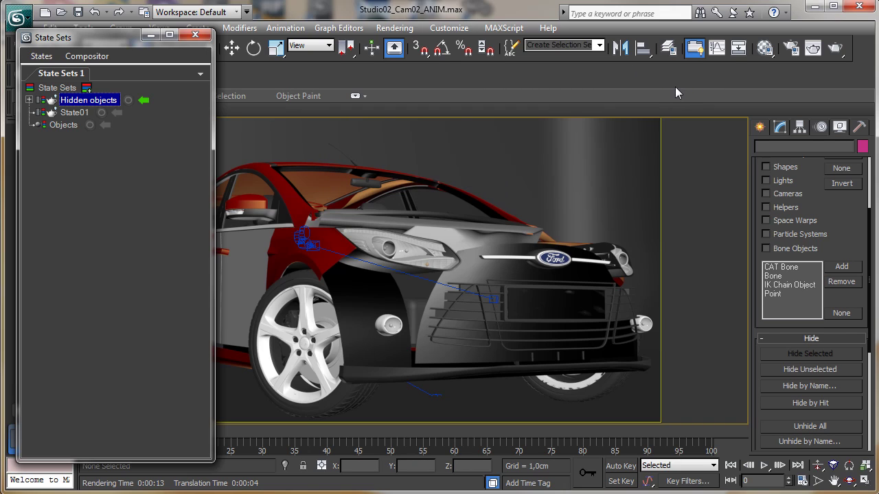
{"action": "left_click", "coordinate": [29, 99]}
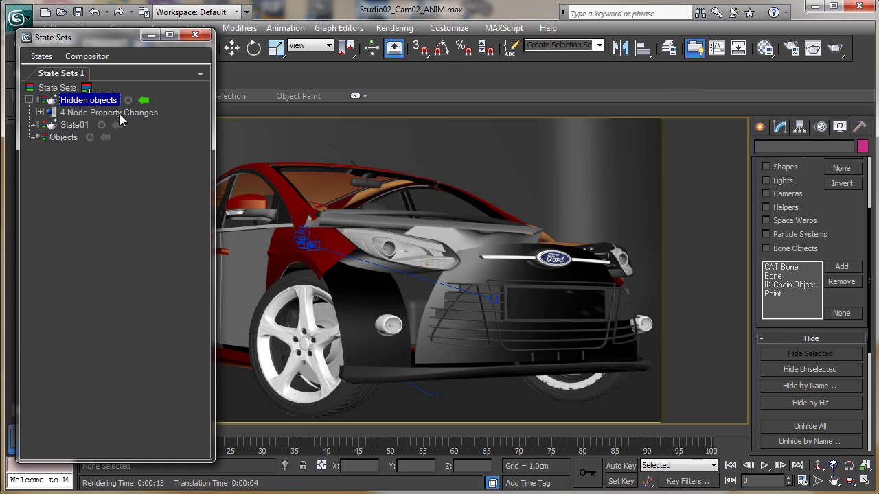
{"action": "left_click", "coordinate": [40, 113]}
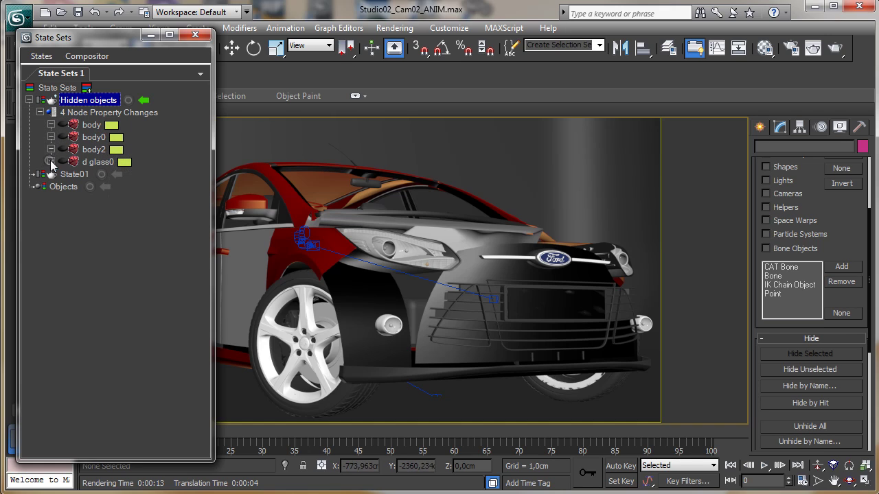
{"action": "left_click", "coordinate": [51, 125]}
{"action": "left_click", "coordinate": [51, 162]}
{"action": "left_click", "coordinate": [29, 100]}
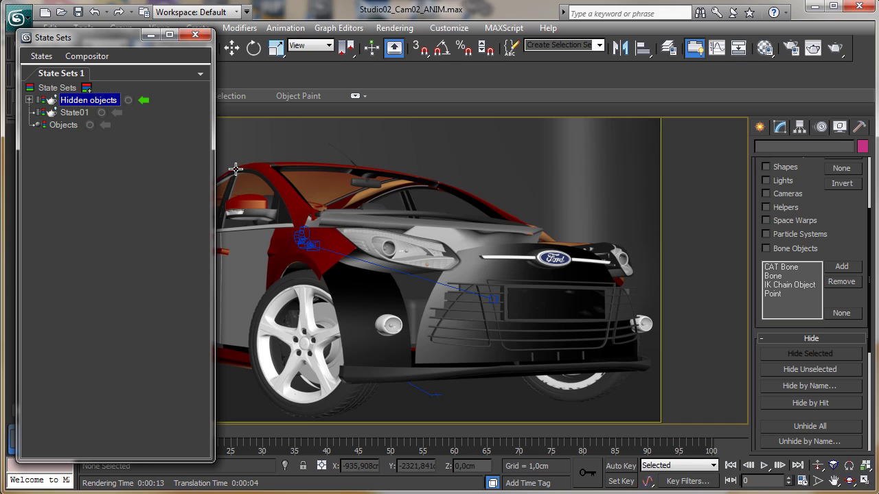
Step: Add another state and name it 'Unhidden different output'
{"action": "left_click", "coordinate": [74, 112]}
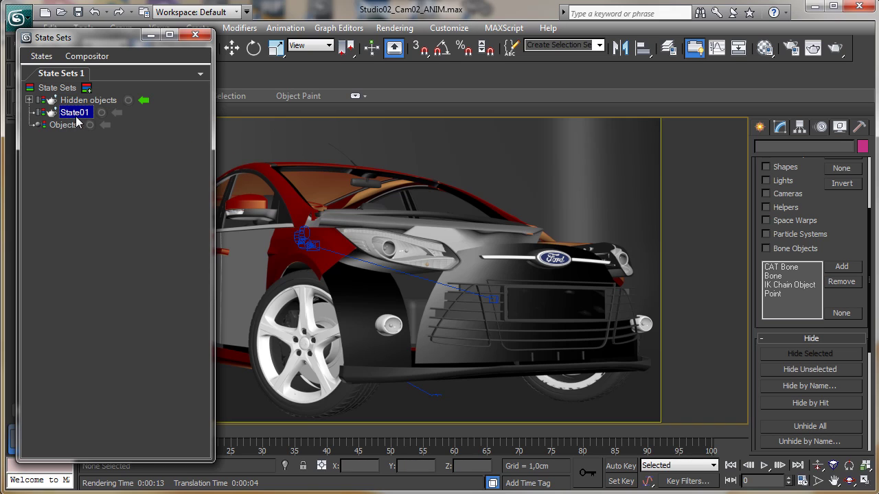
{"action": "left_click", "coordinate": [89, 99]}
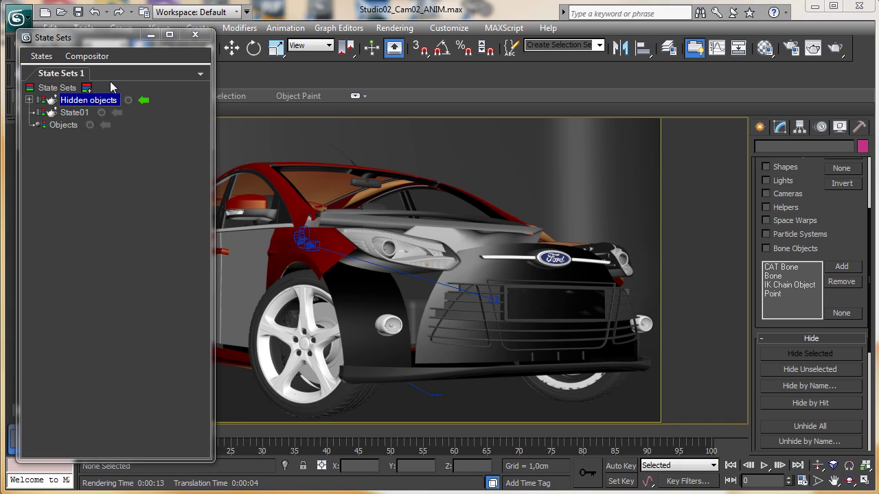
{"action": "left_click", "coordinate": [87, 88]}
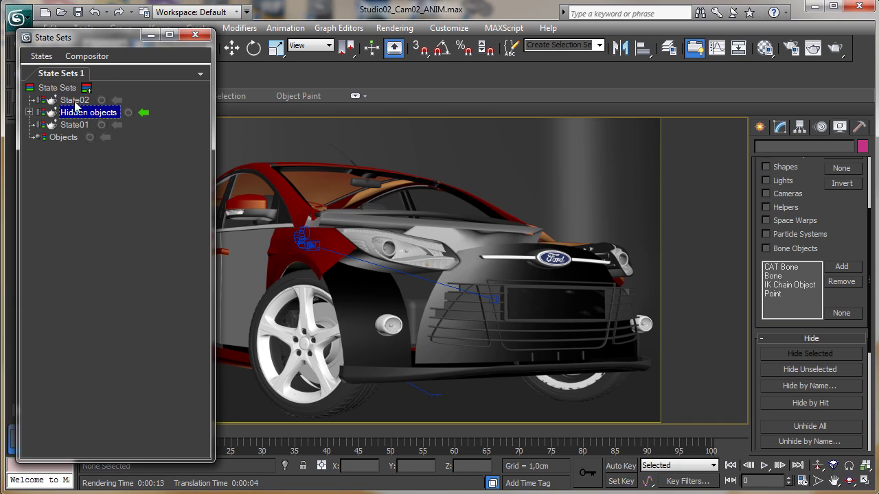
{"action": "left_click", "coordinate": [75, 100]}
{"action": "left_click", "coordinate": [76, 100]}
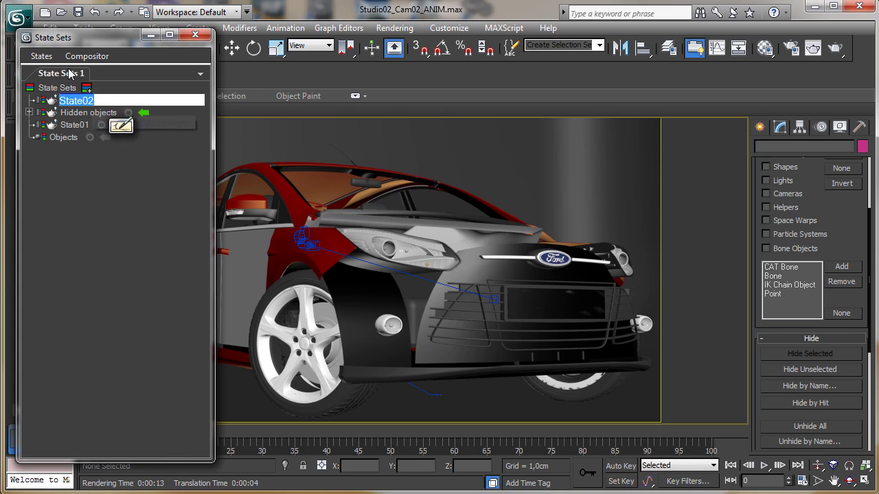
{"action": "type", "text": "Unhidden"}
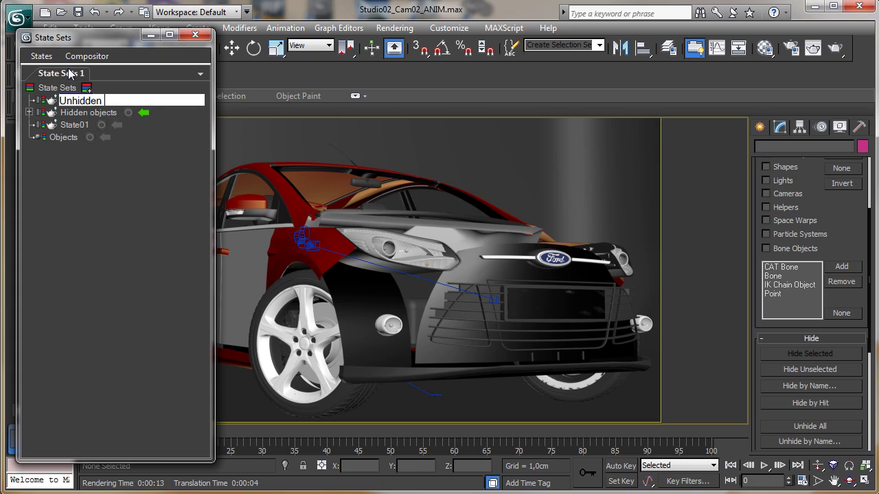
{"action": "type", "text": " different output"}
{"action": "key", "text": "Return"}
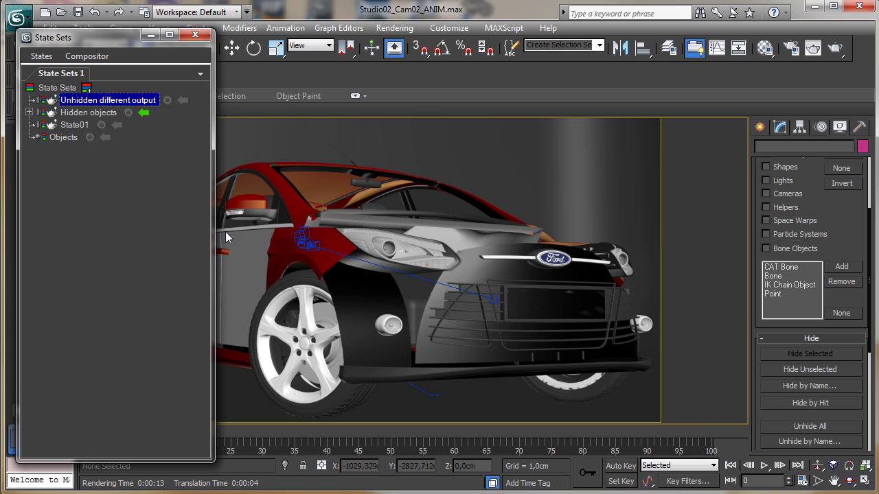
Step: Unhide body, body0, body2 and d glass0 by name, then start recording the state
{"action": "left_click_drag", "start_coordinate": [833, 414], "coordinate": [858, 308]}
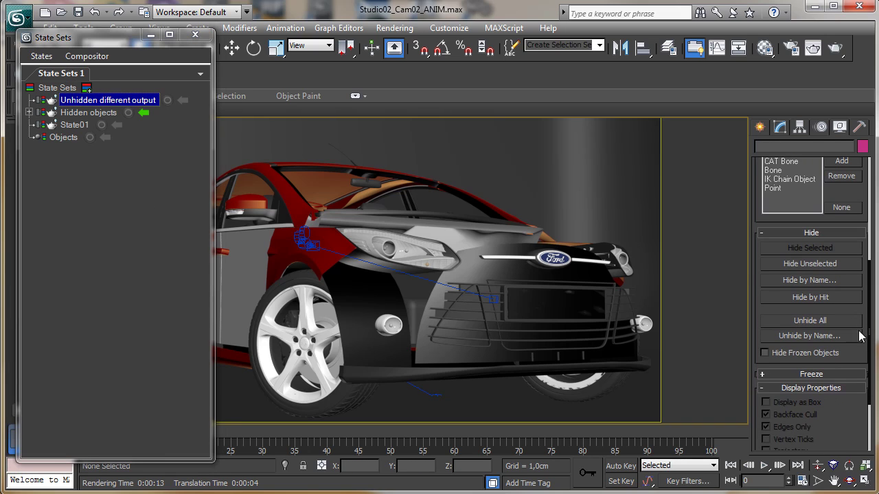
{"action": "left_click", "coordinate": [839, 338]}
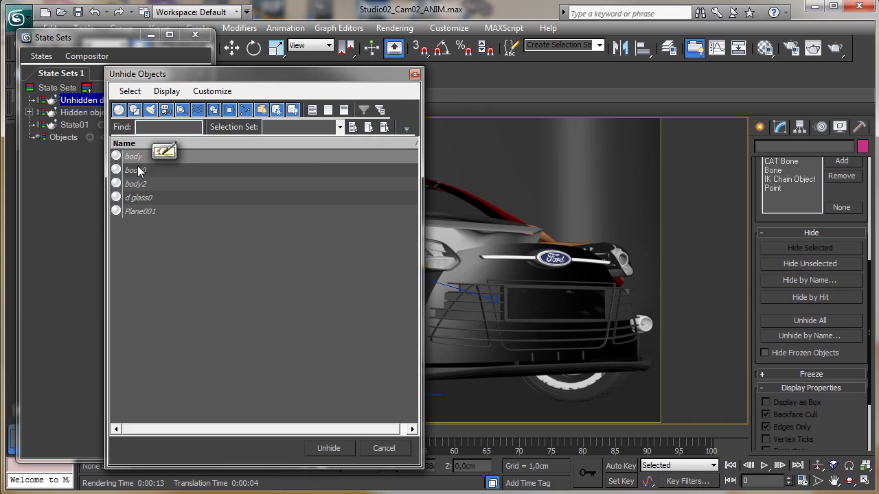
{"action": "left_click_drag", "start_coordinate": [137, 158], "coordinate": [144, 199]}
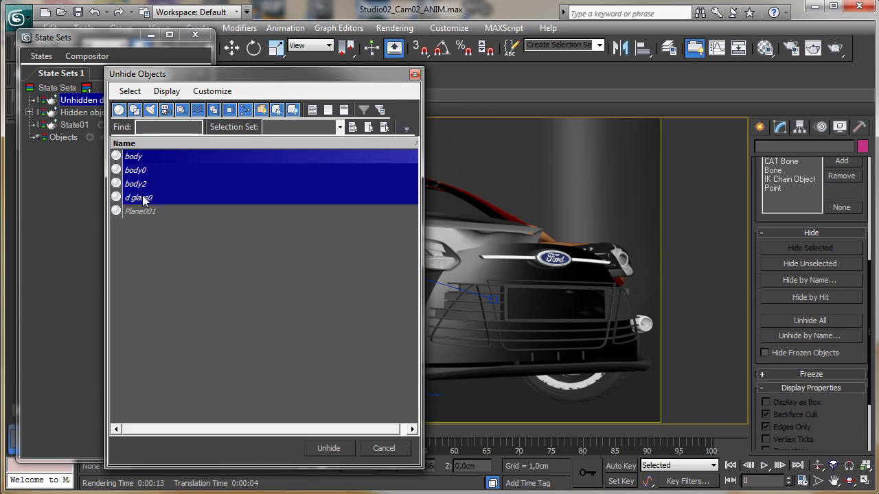
{"action": "left_click", "coordinate": [328, 447]}
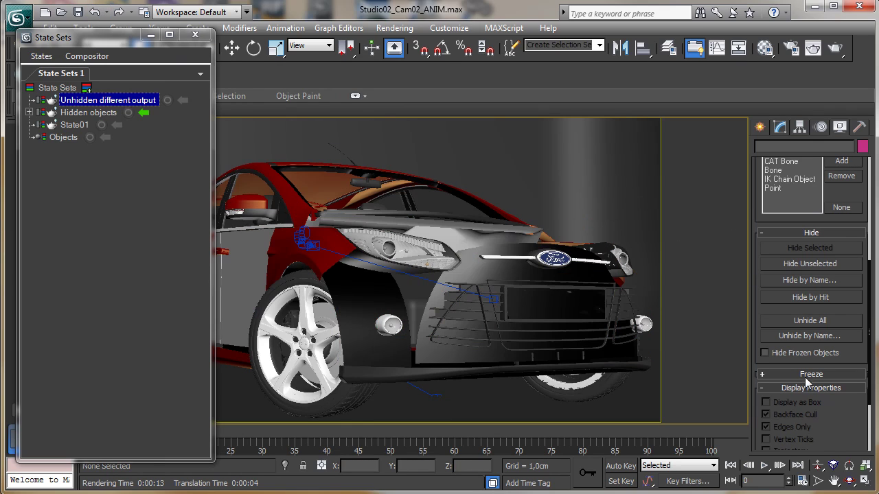
{"action": "left_click", "coordinate": [167, 100]}
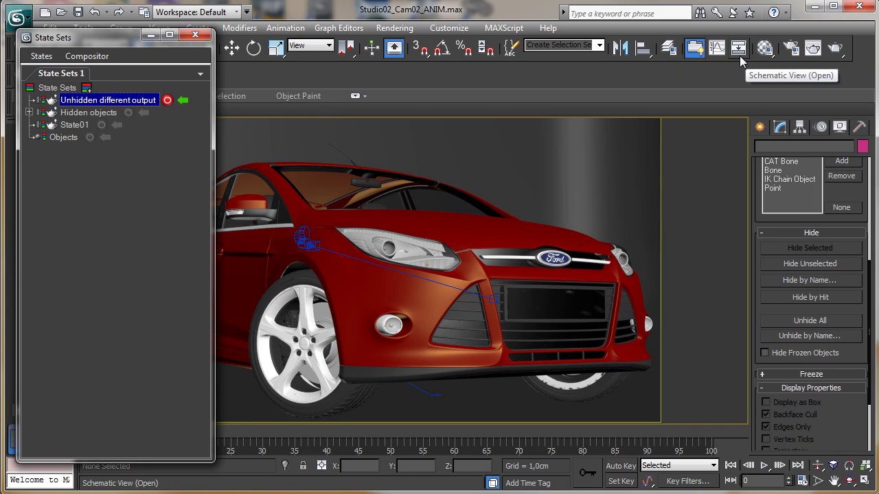
Step: In Render Setup, keep the HDTV (video) preset and set output width to 250
{"action": "left_click", "coordinate": [790, 47]}
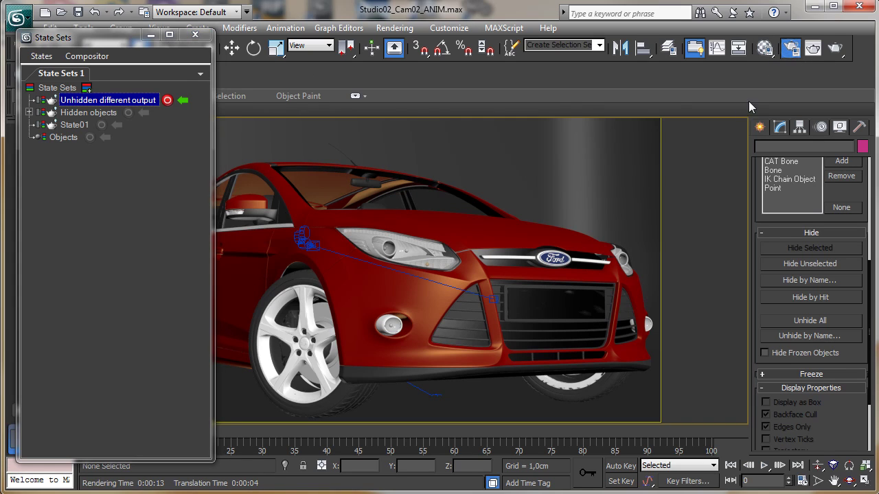
{"action": "left_click_drag", "start_coordinate": [172, 28], "coordinate": [553, 40]}
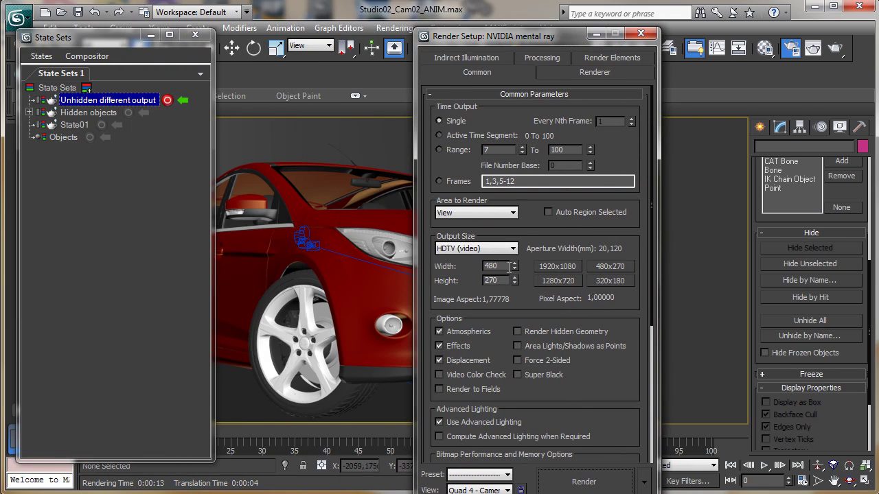
{"action": "left_click", "coordinate": [497, 250]}
{"action": "left_click", "coordinate": [499, 252]}
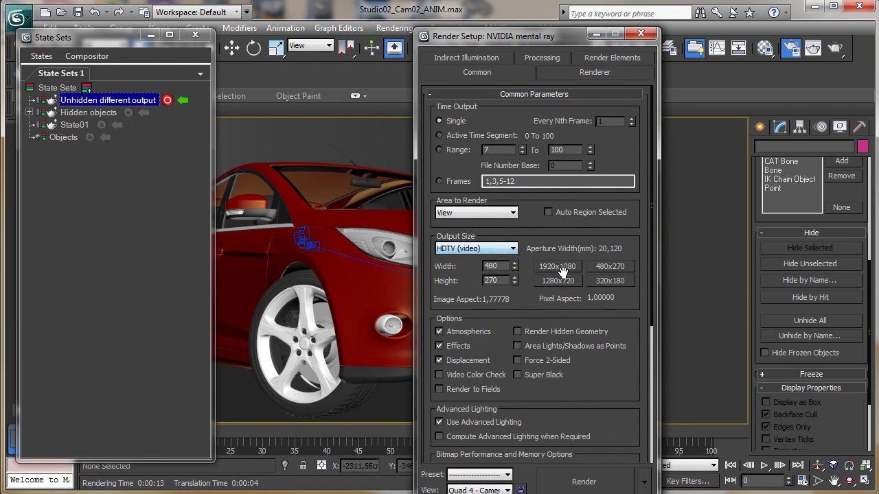
{"action": "double_click", "coordinate": [492, 266]}
{"action": "type", "text": "250"}
{"action": "key", "text": "Return"}
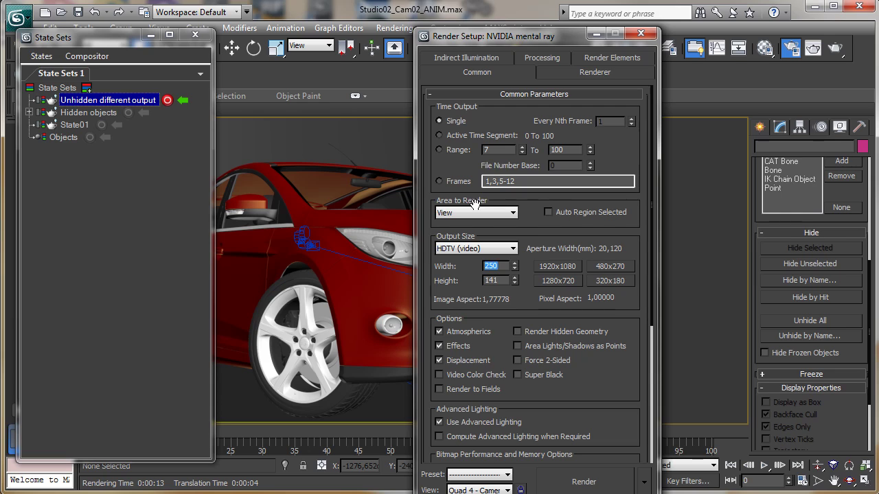
Step: Set mental ray samples to 1/16, disable Final Gather, and stop recording the state
{"action": "left_click", "coordinate": [591, 73]}
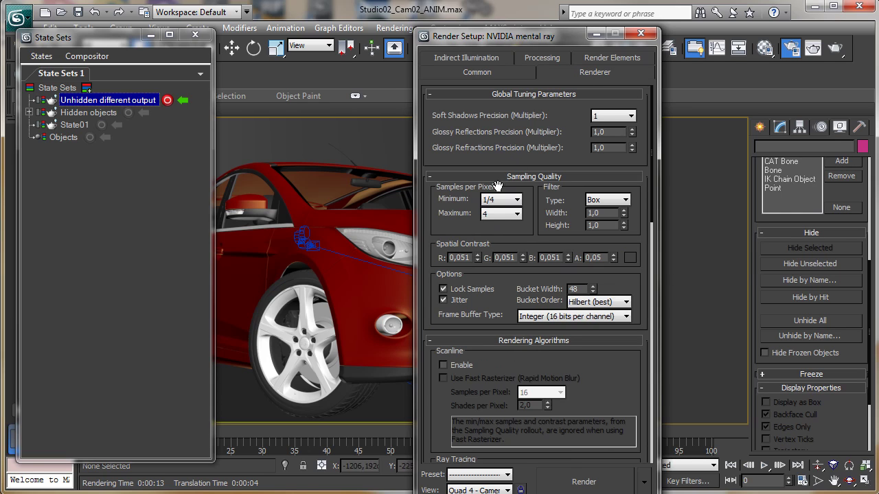
{"action": "left_click", "coordinate": [497, 217]}
{"action": "left_click", "coordinate": [494, 235]}
{"action": "left_click", "coordinate": [483, 61]}
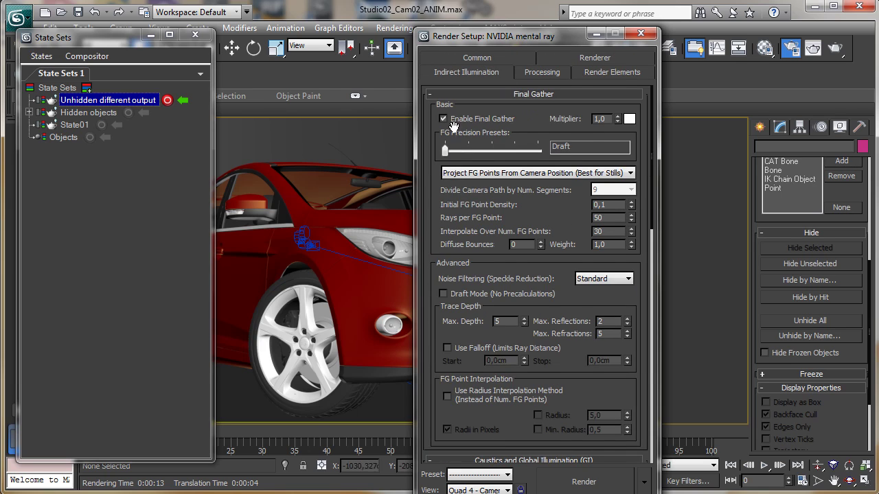
{"action": "left_click", "coordinate": [453, 124]}
{"action": "left_click", "coordinate": [496, 58]}
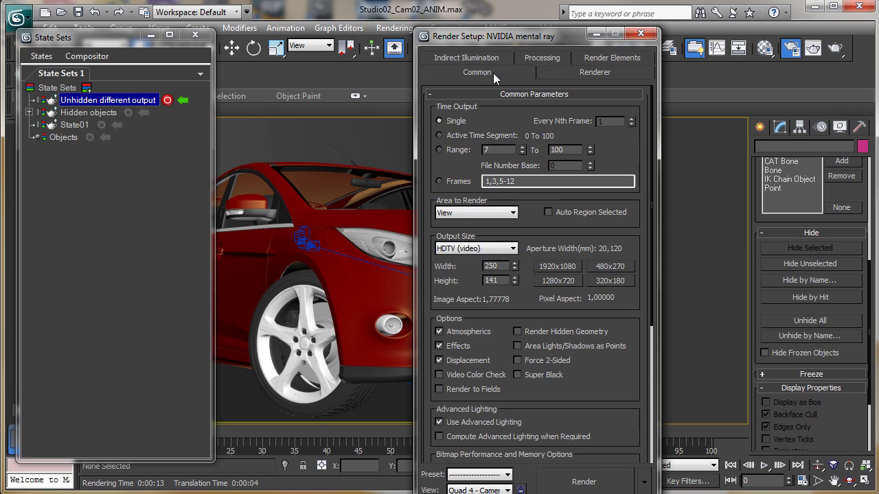
{"action": "left_click", "coordinate": [167, 102]}
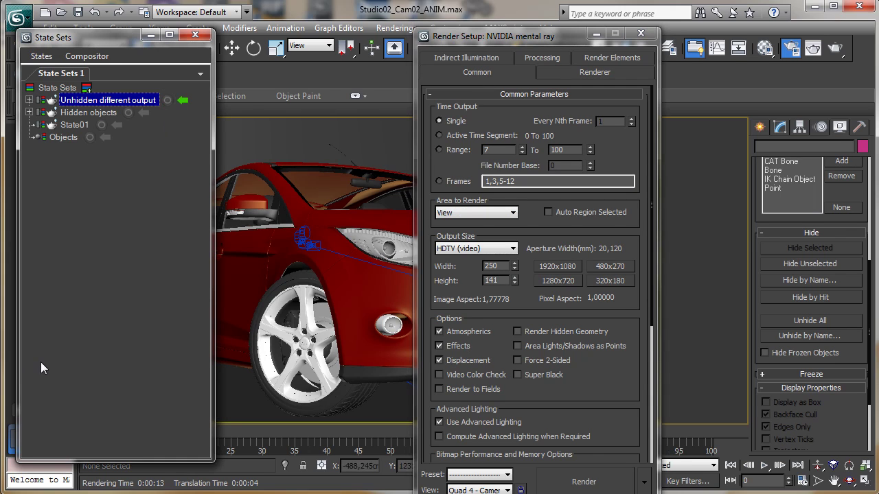
{"action": "left_click", "coordinate": [29, 100]}
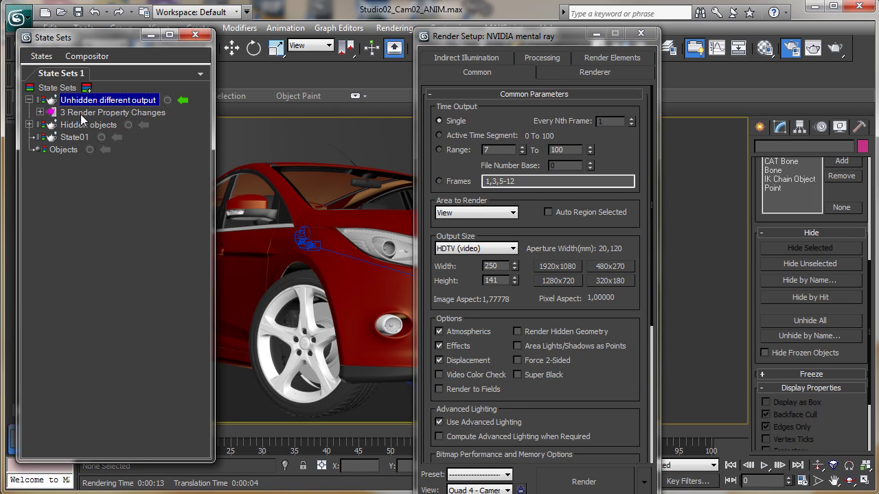
{"action": "left_click", "coordinate": [40, 112]}
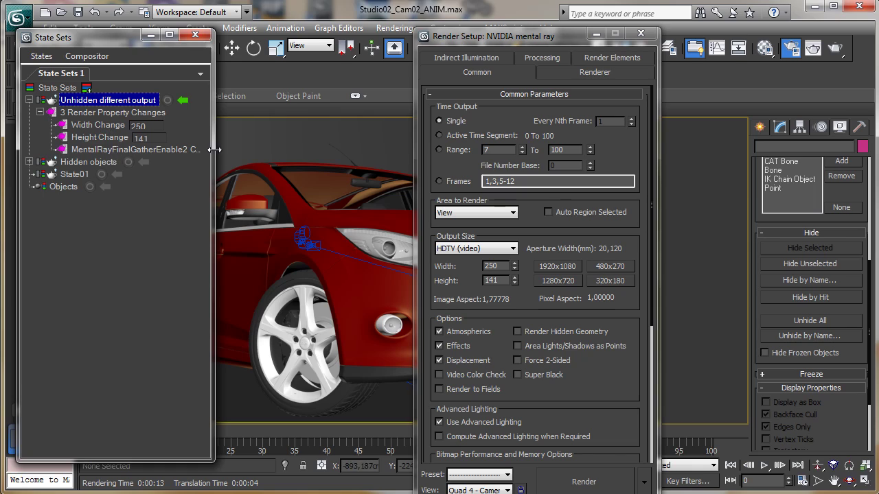
{"action": "left_click_drag", "start_coordinate": [246, 150], "coordinate": [332, 150]}
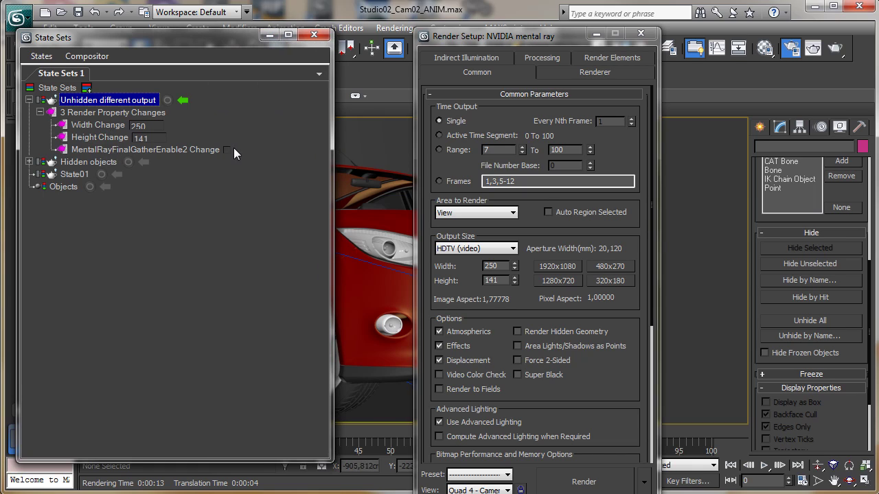
{"action": "left_click", "coordinate": [90, 148]}
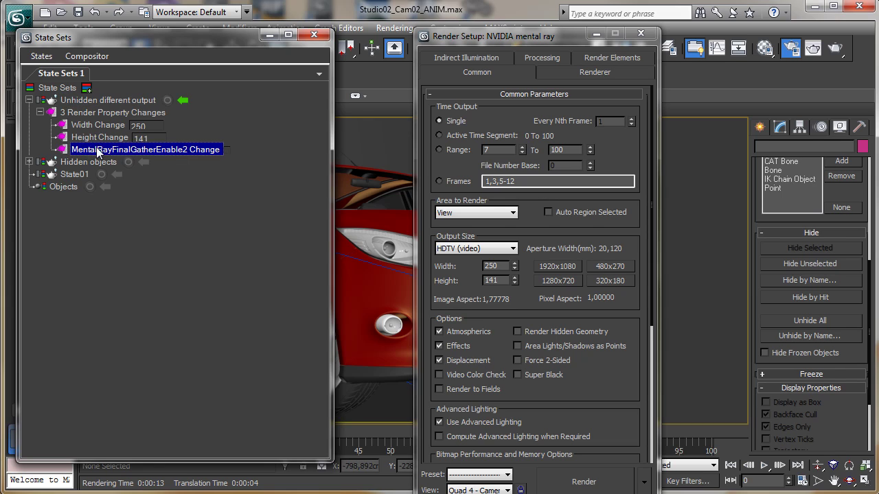
{"action": "right_click", "coordinate": [97, 150]}
{"action": "left_click", "coordinate": [224, 245]}
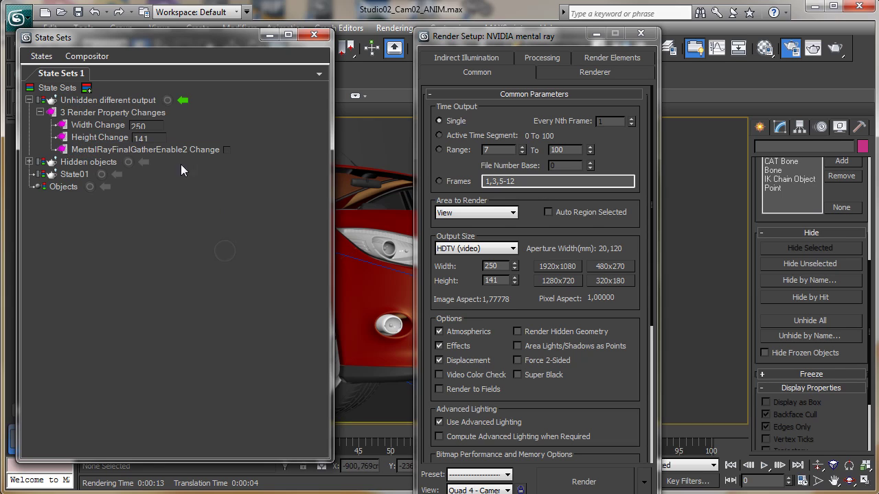
{"action": "left_click", "coordinate": [28, 101]}
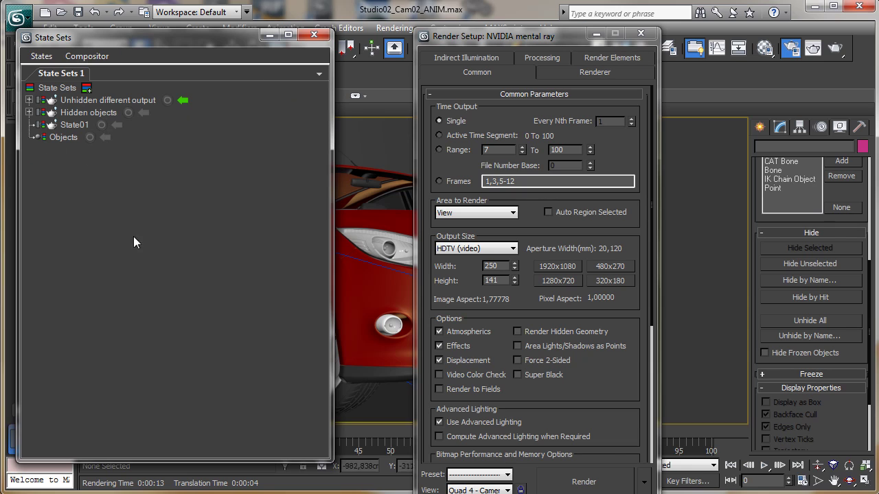
Step: Close Render Setup, compare each state by making it current, then leave none active
{"action": "left_click", "coordinate": [640, 33]}
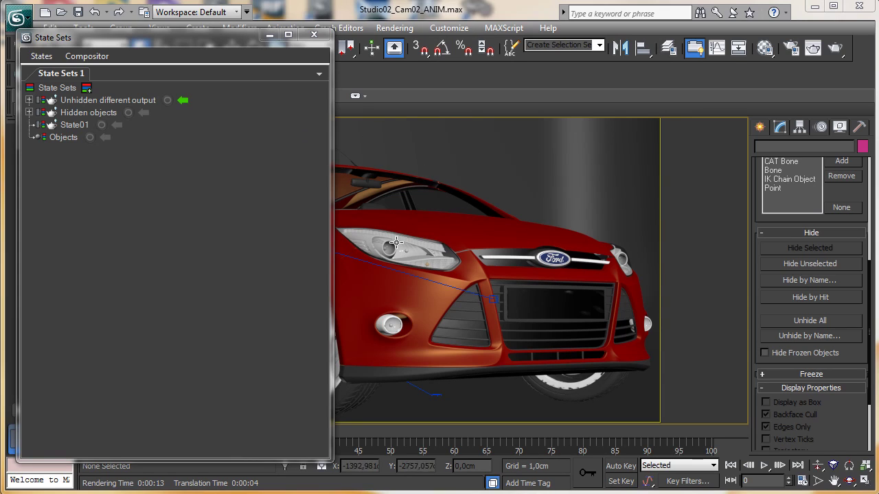
{"action": "left_click", "coordinate": [143, 113]}
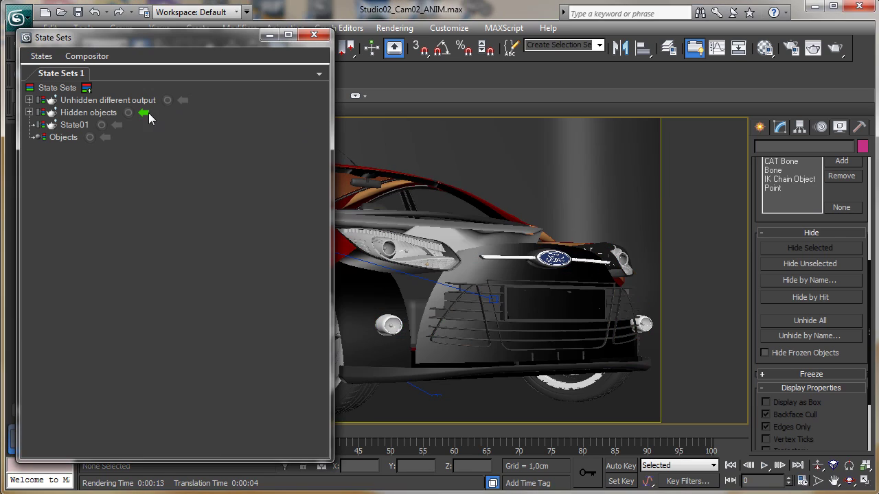
{"action": "left_click", "coordinate": [118, 125]}
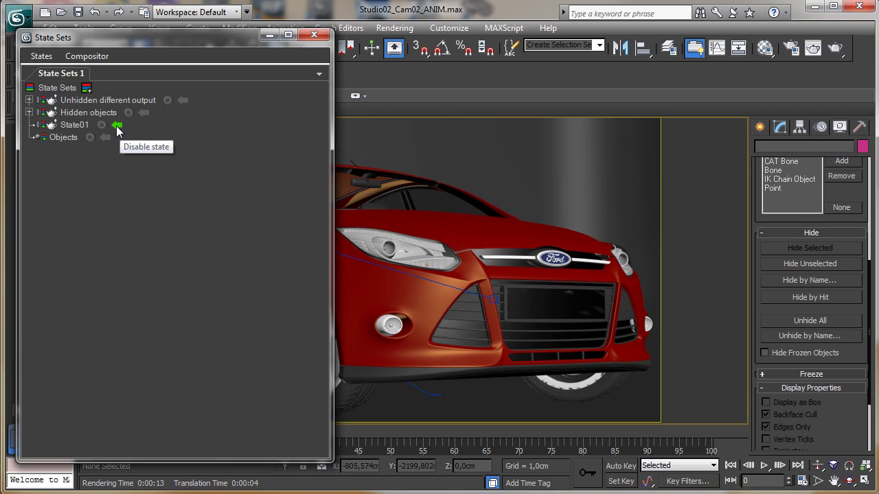
{"action": "left_click", "coordinate": [143, 114]}
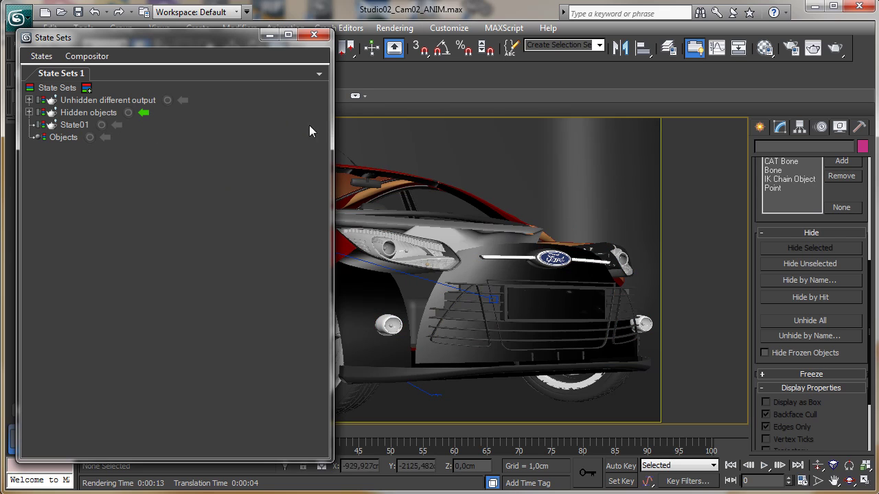
{"action": "left_click_drag", "start_coordinate": [331, 122], "coordinate": [234, 122]}
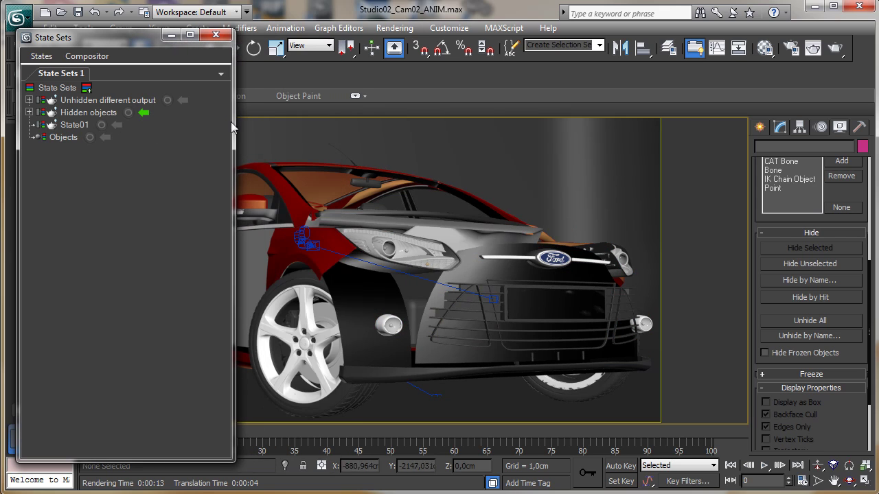
{"action": "left_click", "coordinate": [182, 101]}
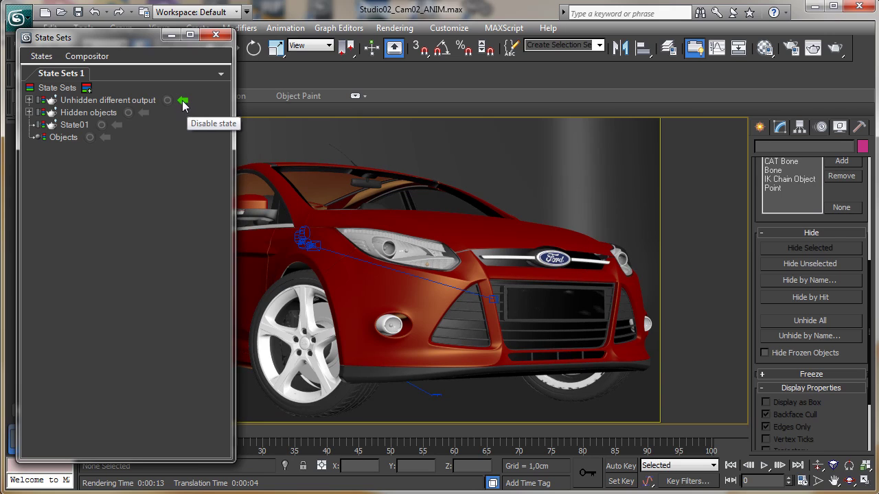
{"action": "left_click", "coordinate": [183, 102]}
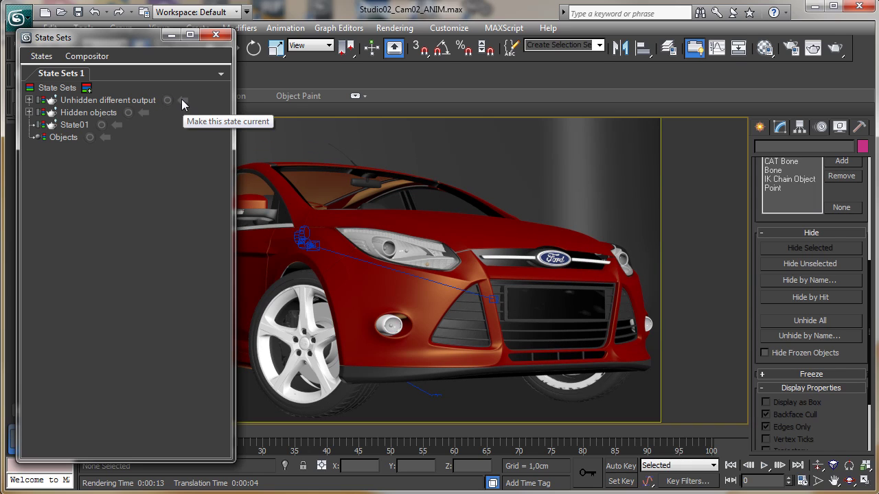
{"action": "left_click", "coordinate": [182, 102]}
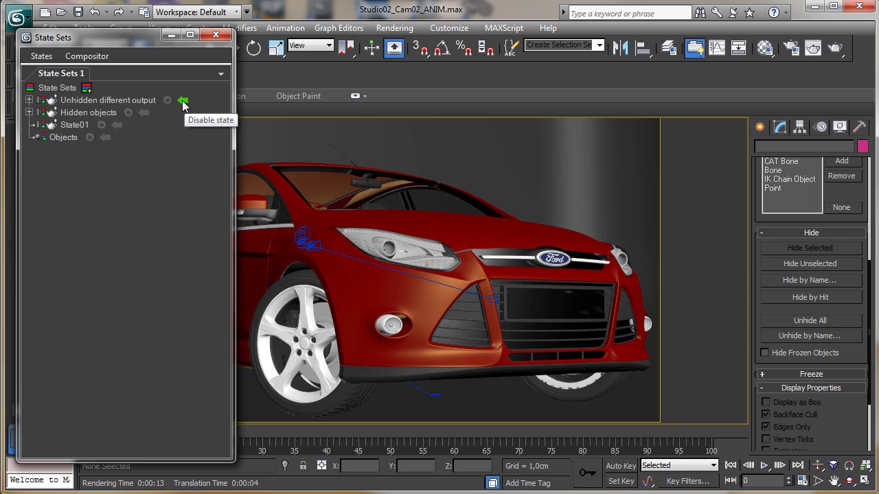
{"action": "left_click", "coordinate": [144, 113]}
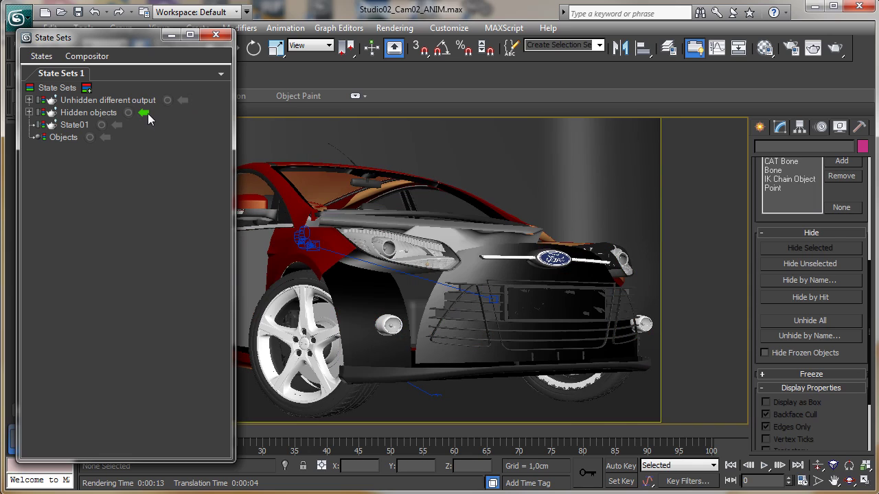
{"action": "left_click", "coordinate": [144, 113]}
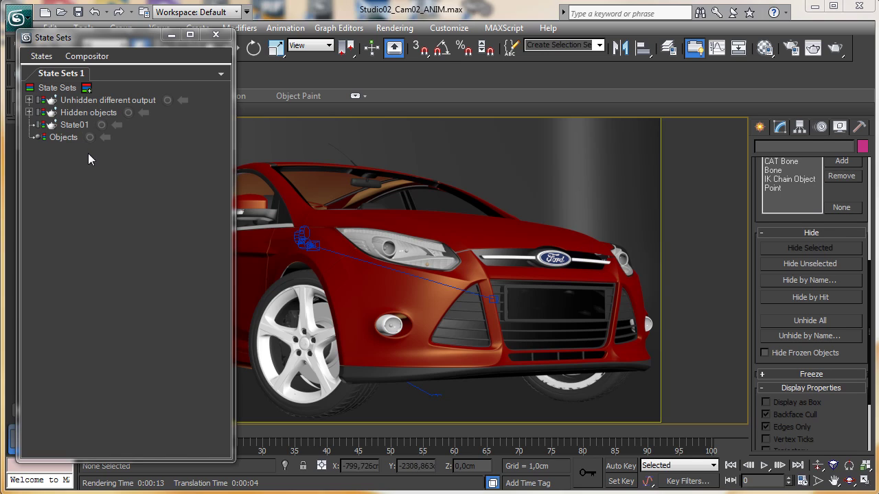
Step: Open the Compositor View and enlarge the window and its node area
{"action": "left_click", "coordinate": [87, 57]}
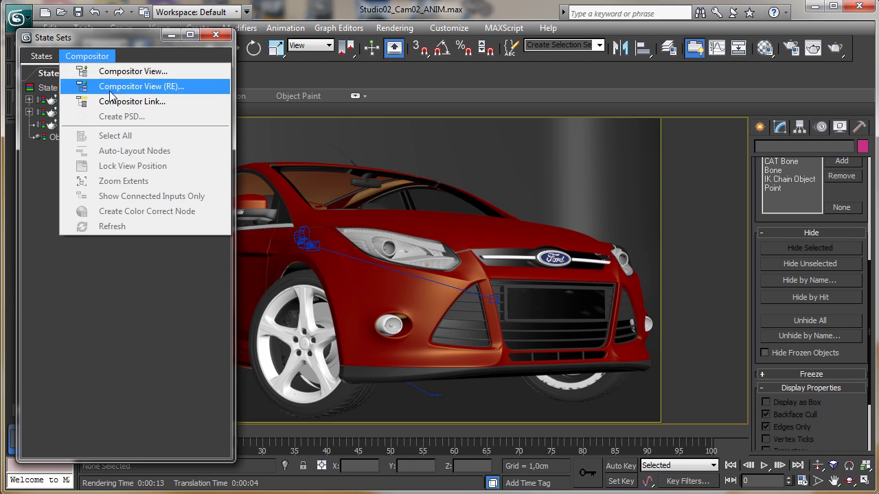
{"action": "left_click", "coordinate": [173, 75]}
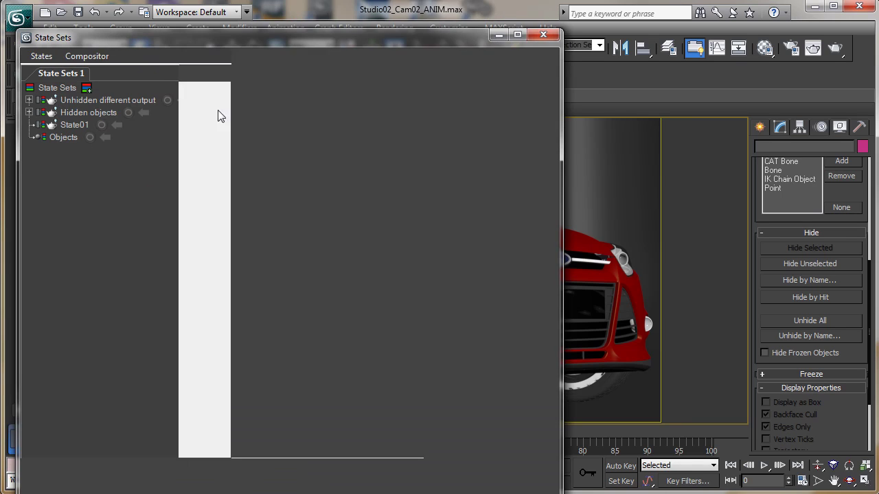
{"action": "left_click_drag", "start_coordinate": [303, 38], "coordinate": [309, 22]}
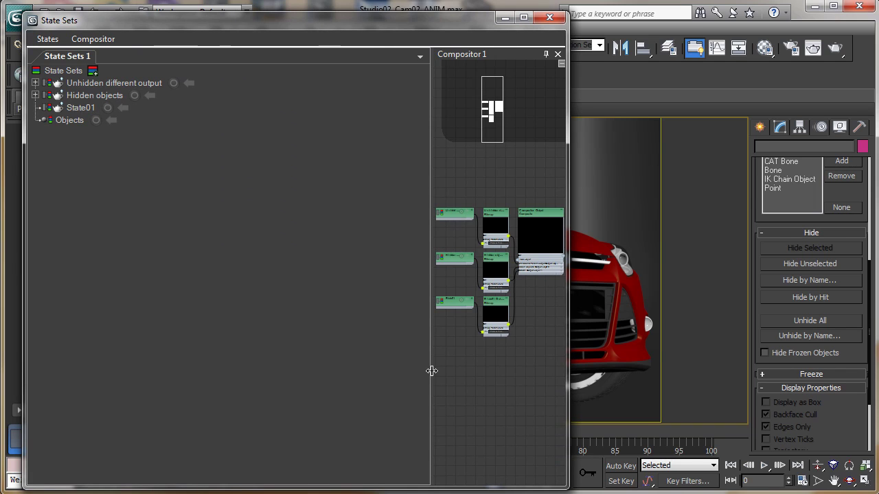
{"action": "left_click_drag", "start_coordinate": [431, 371], "coordinate": [240, 371]}
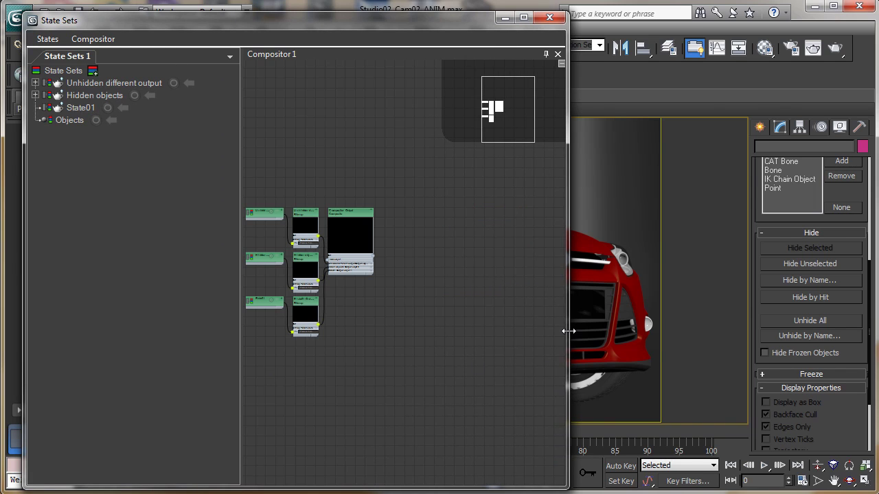
{"action": "left_click_drag", "start_coordinate": [568, 331], "coordinate": [768, 309]}
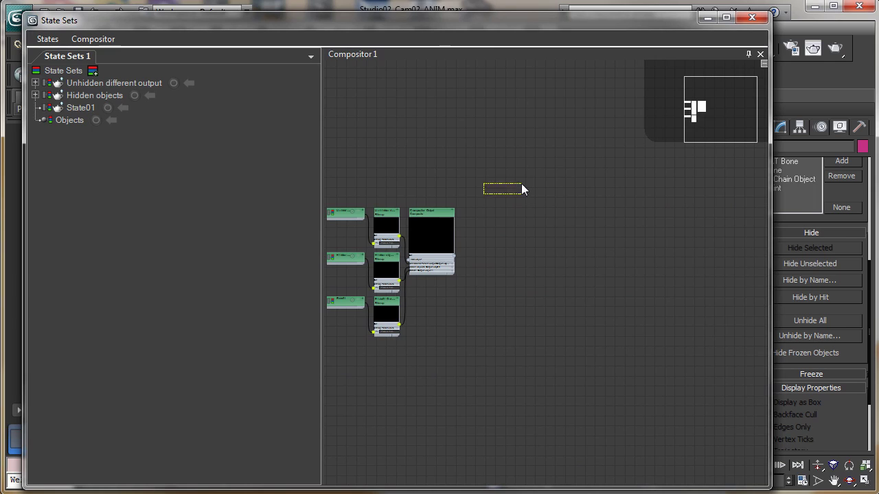
{"action": "left_click_drag", "start_coordinate": [521, 184], "coordinate": [521, 185]}
{"action": "key", "text": "alt"}
Step: Fit and zoom the Compositor graph, widen its panel, and inspect the state nodes
{"action": "middle_click_drag", "start_coordinate": [573, 366], "coordinate": [413, 237]}
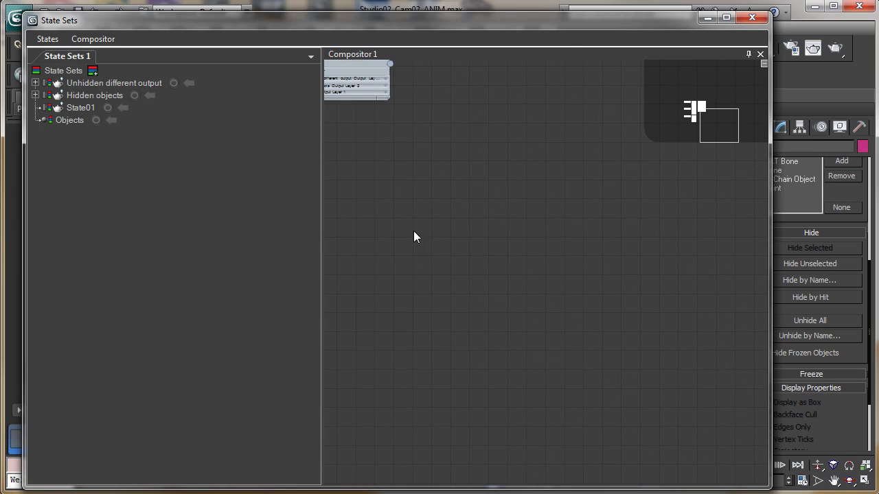
{"action": "key", "text": "z"}
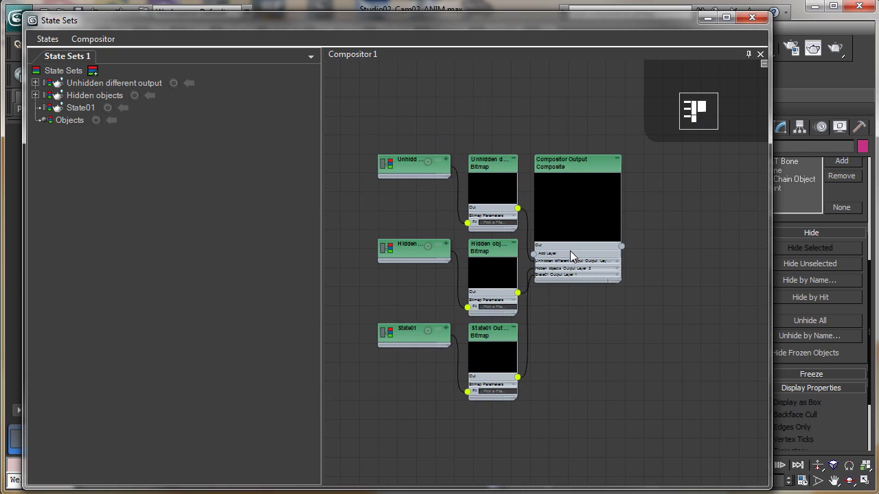
{"action": "scroll", "coordinate": [571, 256], "scroll_direction": "up", "scroll_amount": 2}
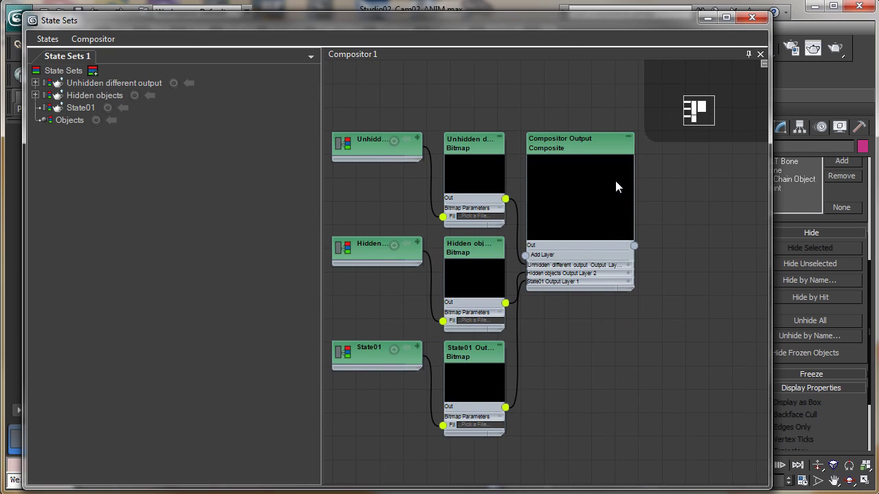
{"action": "scroll", "coordinate": [516, 199], "scroll_direction": "up", "scroll_amount": 1}
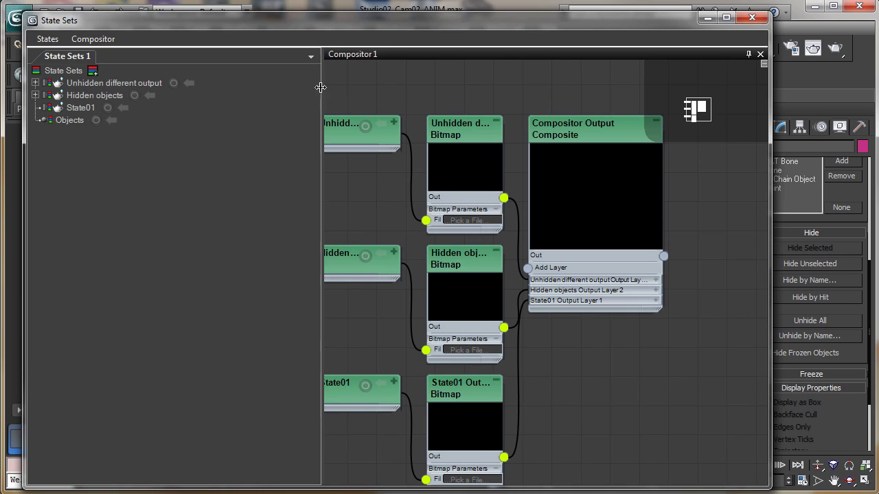
{"action": "left_click_drag", "start_coordinate": [321, 86], "coordinate": [226, 92]}
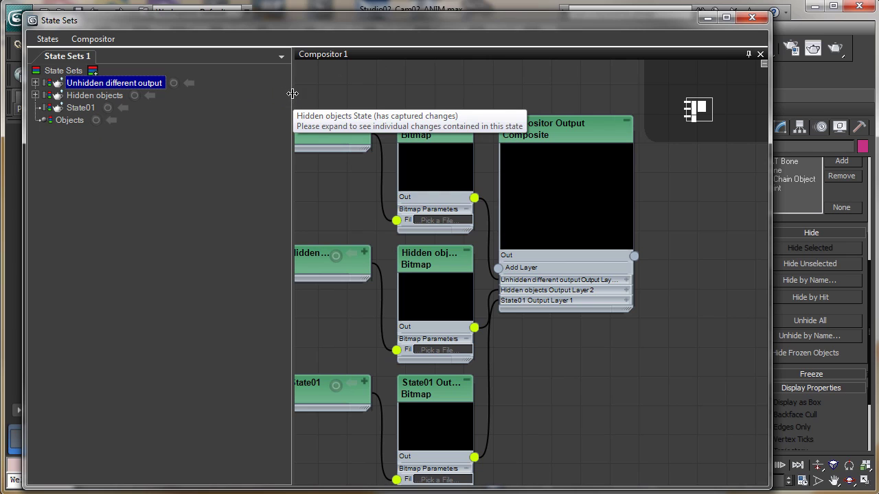
{"action": "left_click_drag", "start_coordinate": [292, 95], "coordinate": [206, 93]}
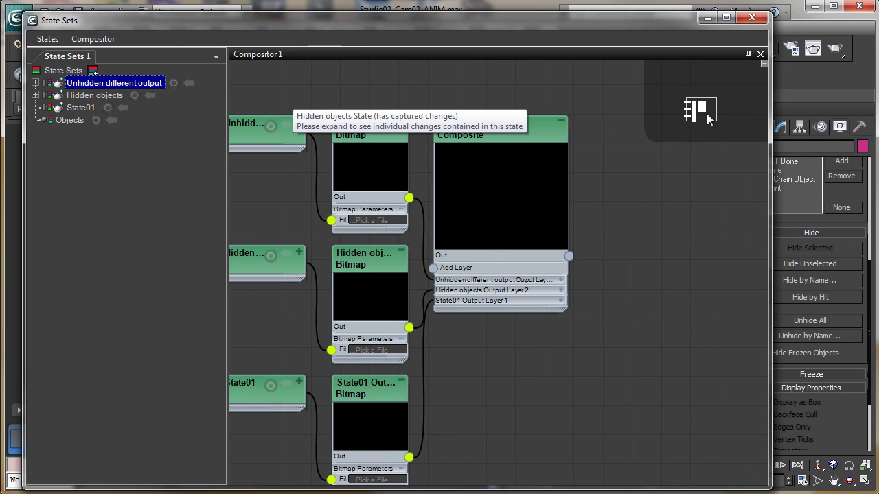
{"action": "left_click", "coordinate": [671, 115]}
{"action": "left_click_drag", "start_coordinate": [671, 112], "coordinate": [699, 118]}
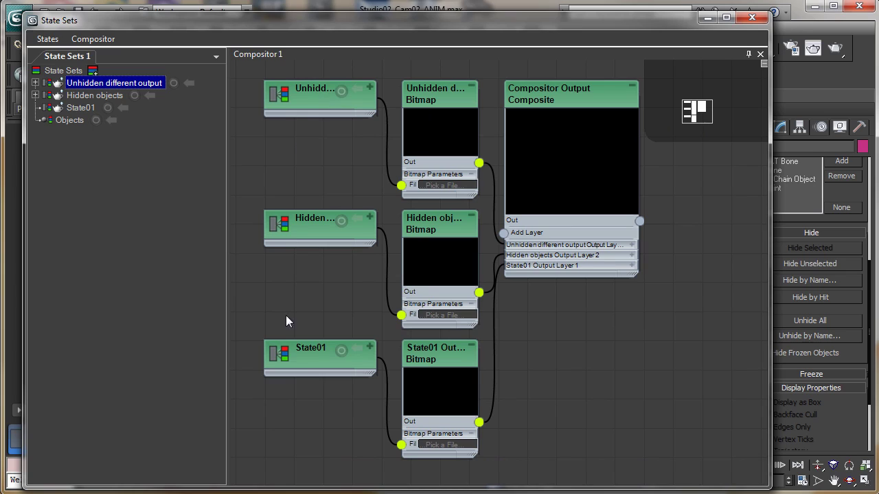
{"action": "left_click", "coordinate": [369, 217]}
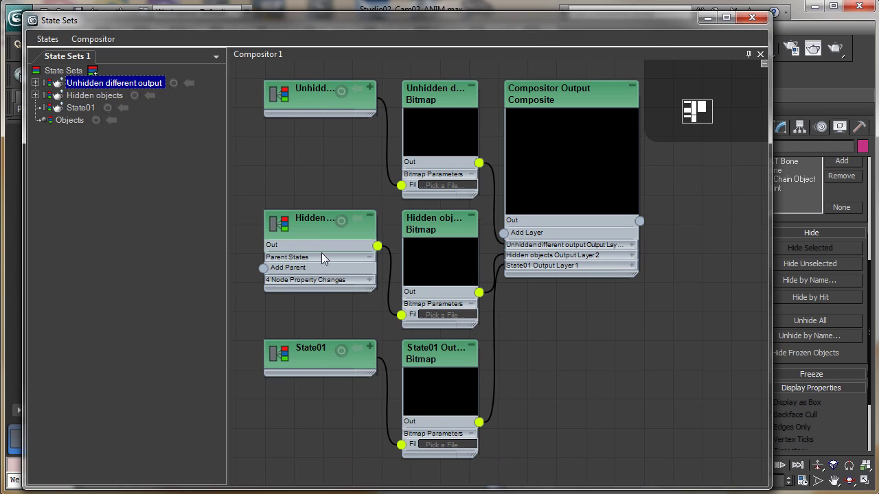
{"action": "left_click", "coordinate": [369, 217]}
{"action": "left_click", "coordinate": [370, 87]}
{"action": "left_click", "coordinate": [371, 88]}
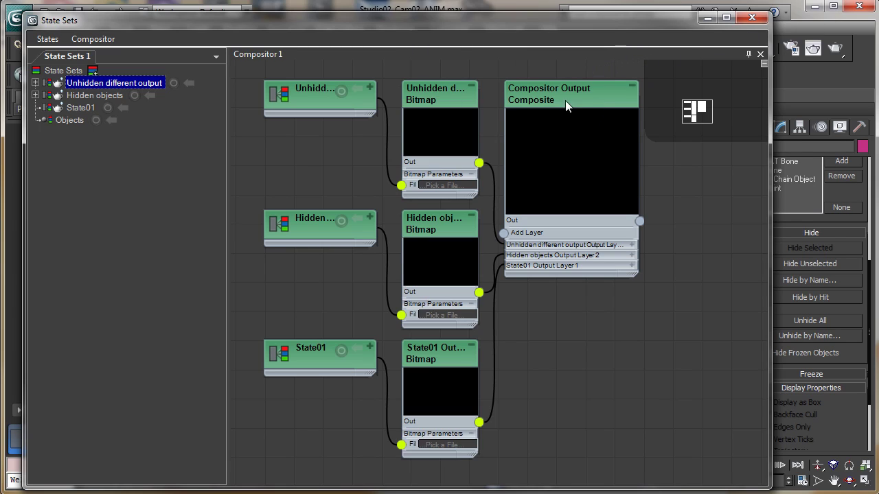
Step: Move the Composite output node lower right and nudge the three Bitmap nodes up
{"action": "left_click_drag", "start_coordinate": [565, 89], "coordinate": [639, 176]}
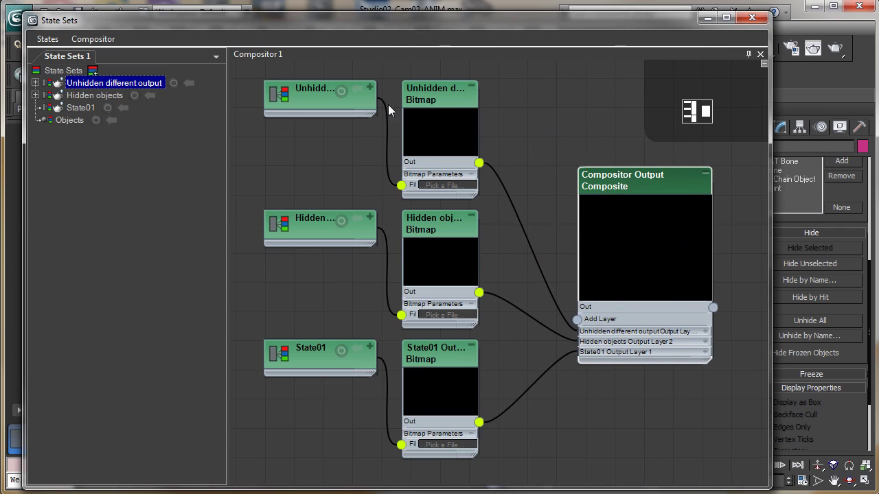
{"action": "left_click_drag", "start_coordinate": [440, 90], "coordinate": [454, 76]}
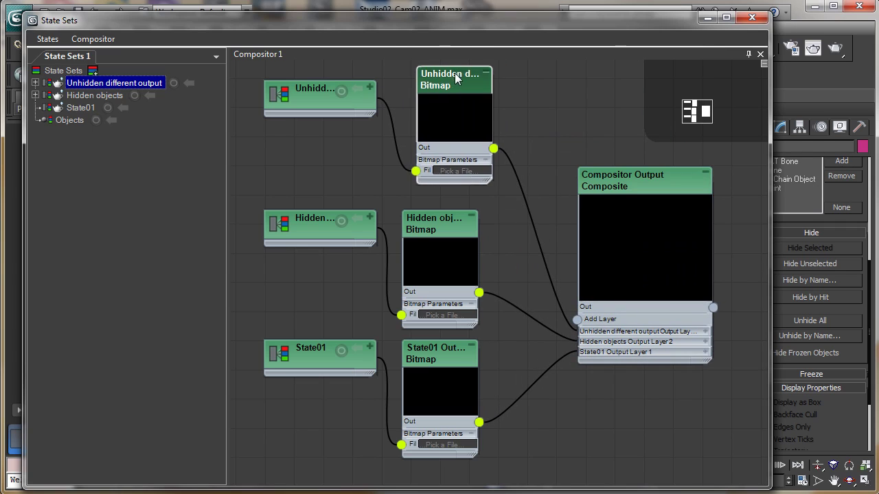
{"action": "mouse_move", "coordinate": [440, 223]}
{"action": "left_mouse_down"}
{"action": "mouse_move", "coordinate": [444, 212]}
{"action": "mouse_move", "coordinate": [439, 219]}
{"action": "left_mouse_up"}
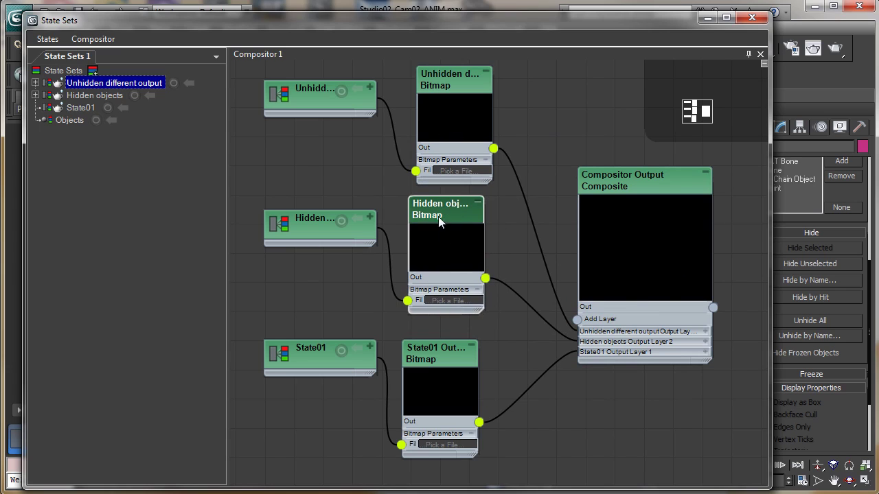
{"action": "left_click_drag", "start_coordinate": [440, 349], "coordinate": [458, 341]}
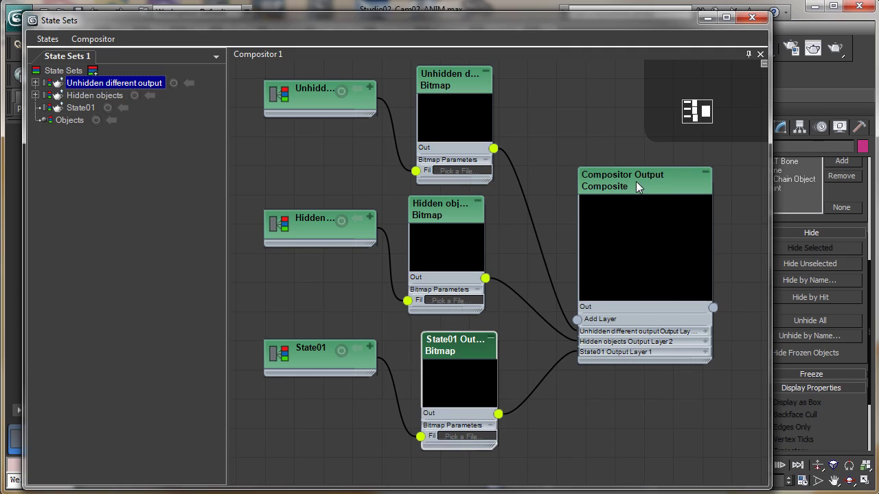
Step: Review the Composite layers, keeping Normal blend, then pick a file for the Unhidden bitmap
{"action": "left_click", "coordinate": [601, 320]}
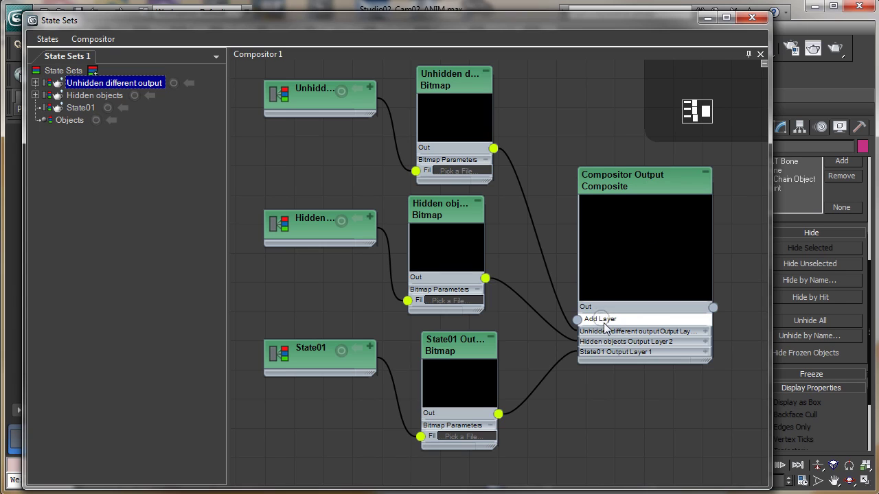
{"action": "left_click", "coordinate": [703, 341]}
{"action": "left_click", "coordinate": [704, 332]}
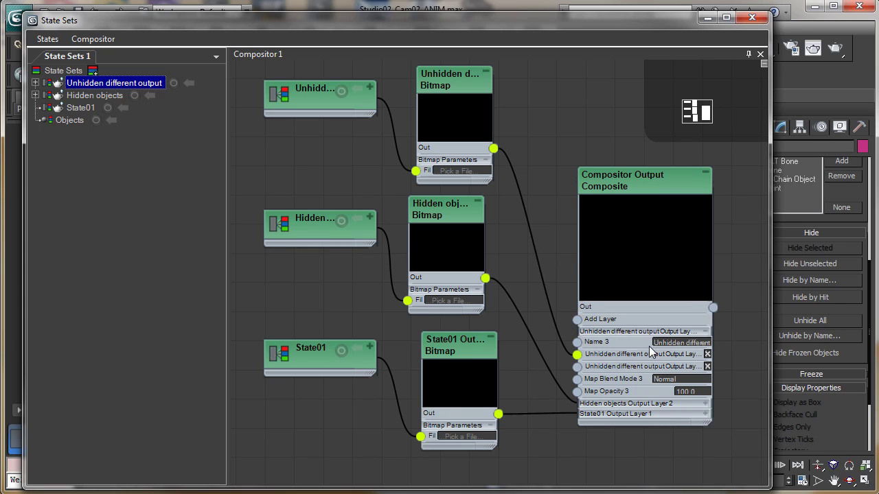
{"action": "left_click", "coordinate": [686, 379]}
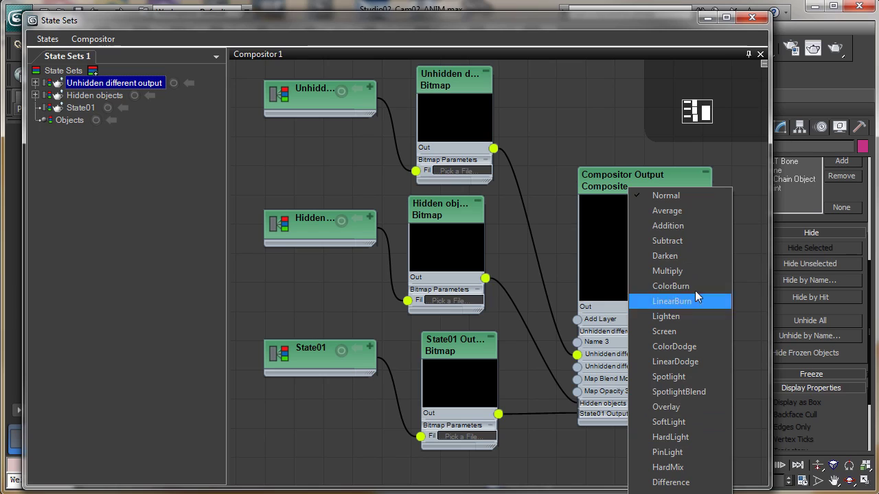
{"action": "left_click", "coordinate": [741, 203]}
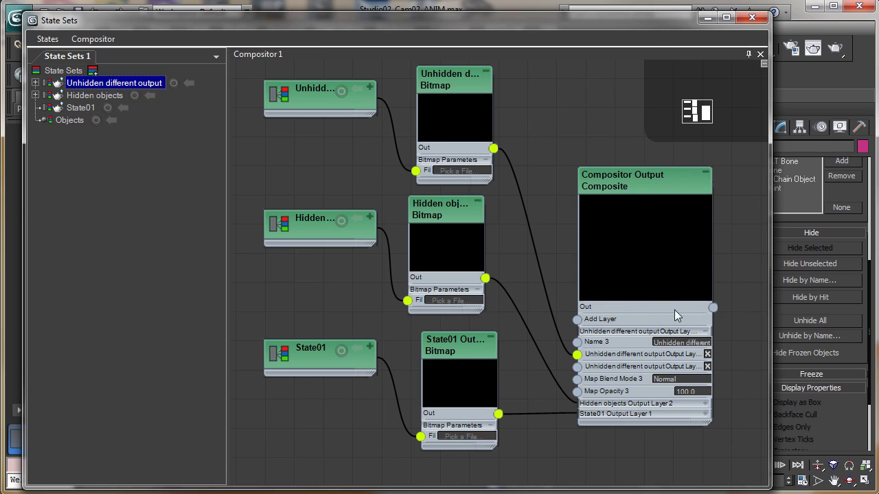
{"action": "left_click", "coordinate": [705, 331]}
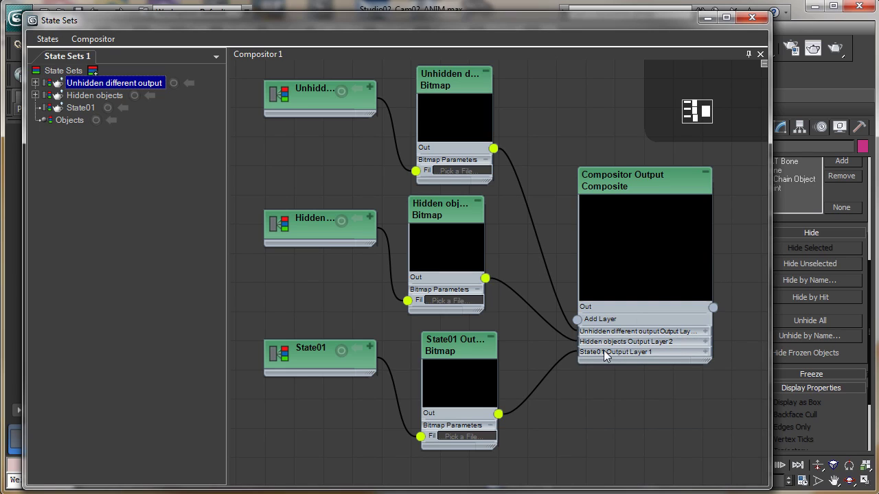
{"action": "left_click", "coordinate": [705, 352]}
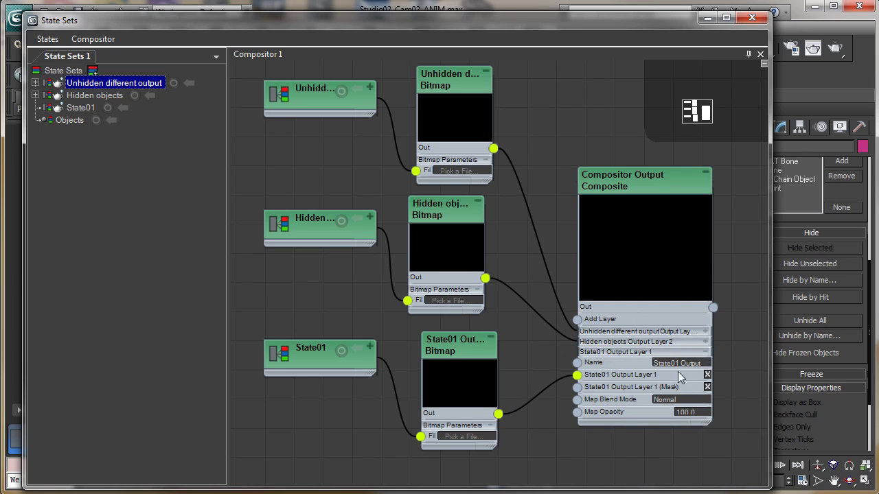
{"action": "left_click", "coordinate": [705, 352]}
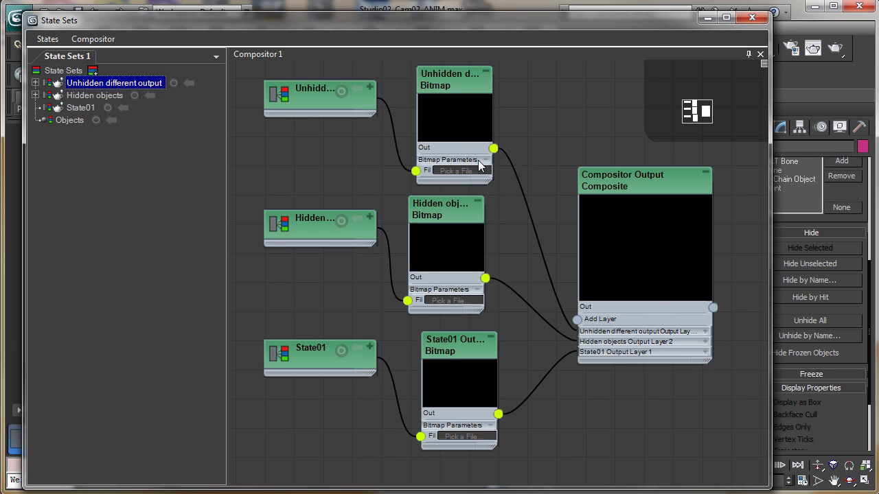
{"action": "left_click", "coordinate": [464, 171]}
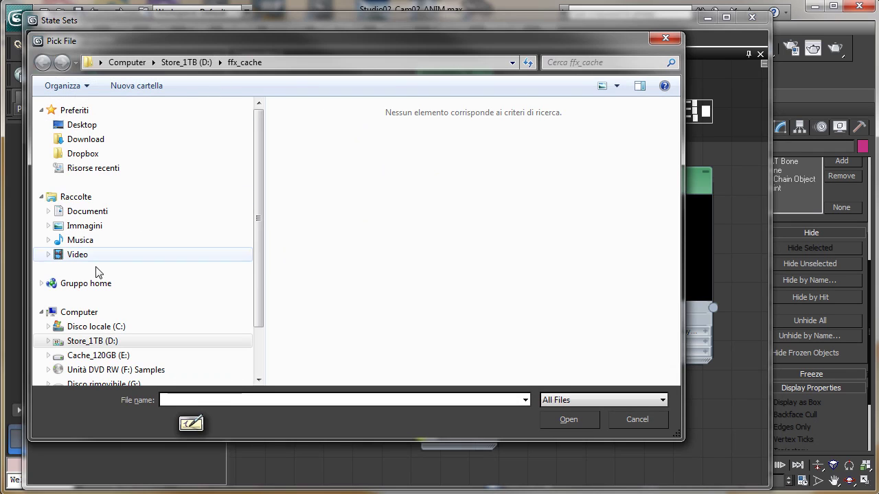
Step: Try first.jpg in E:\CGCookie temp, cancel after the not-found error, and narrow the window
{"action": "left_click", "coordinate": [98, 355]}
{"action": "double_click", "coordinate": [310, 142]}
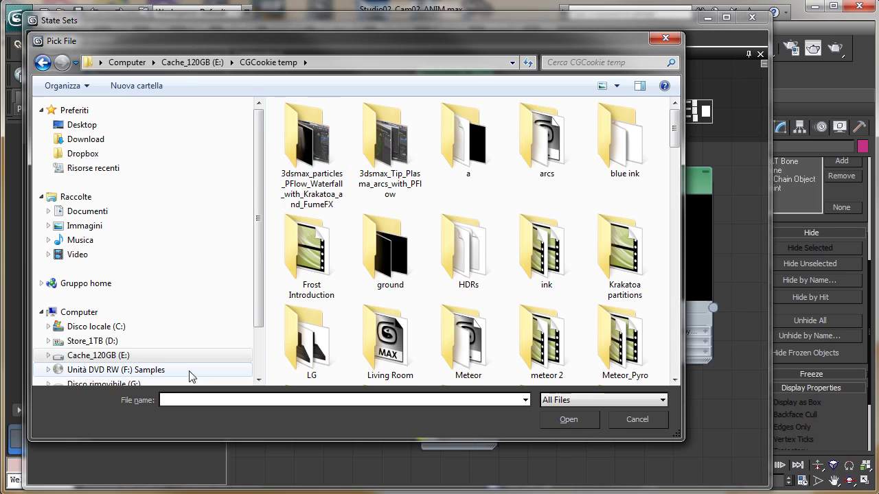
{"action": "left_click", "coordinate": [190, 400]}
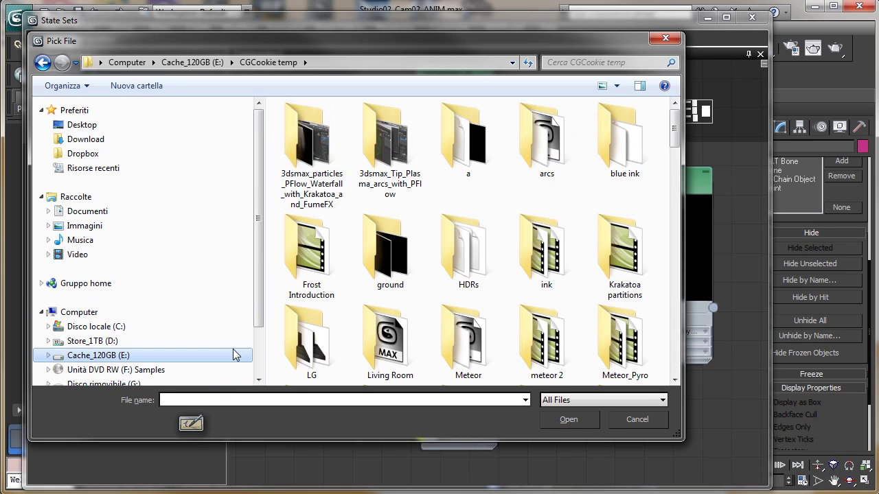
{"action": "type", "text": "first"}
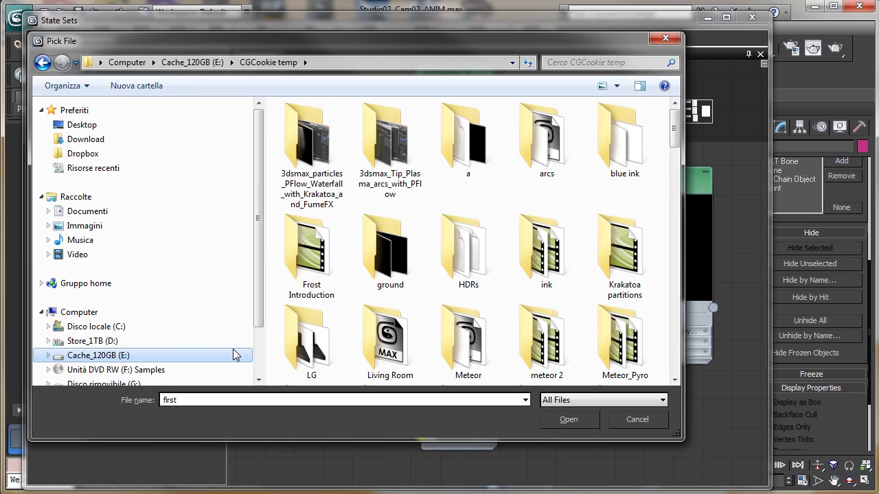
{"action": "type", "text": ".jpg"}
{"action": "key", "text": "Return"}
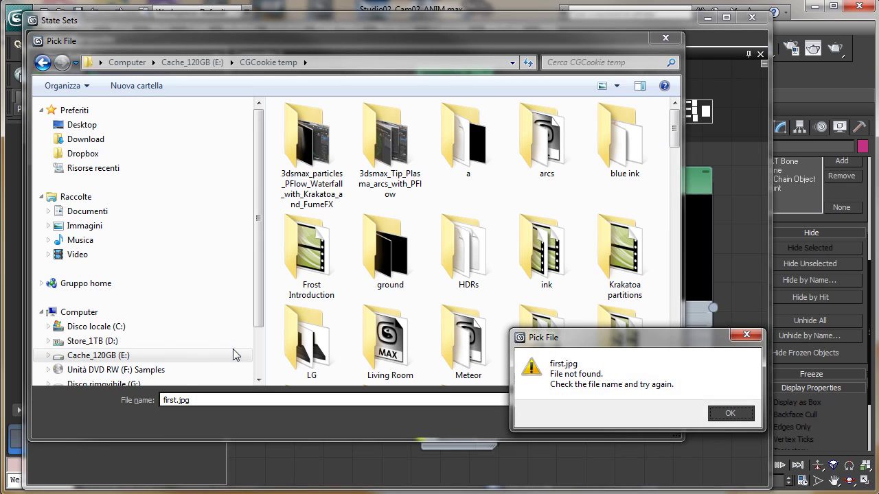
{"action": "left_click", "coordinate": [729, 412]}
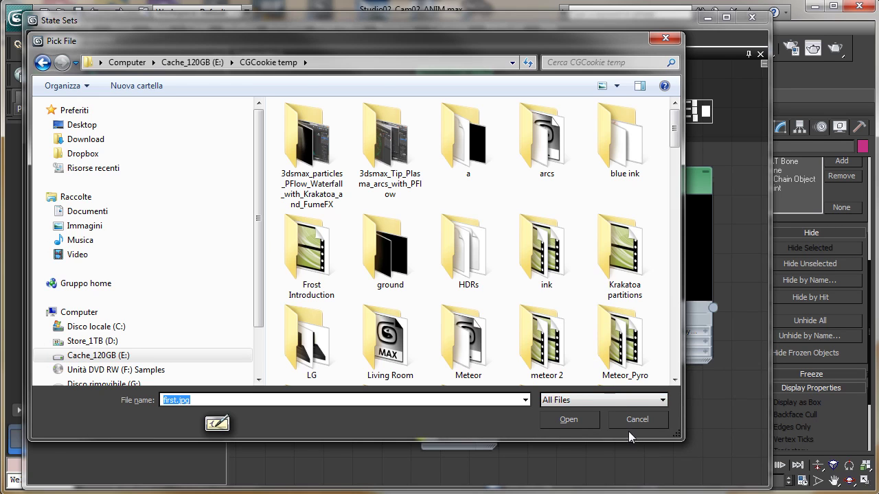
{"action": "left_click", "coordinate": [634, 417]}
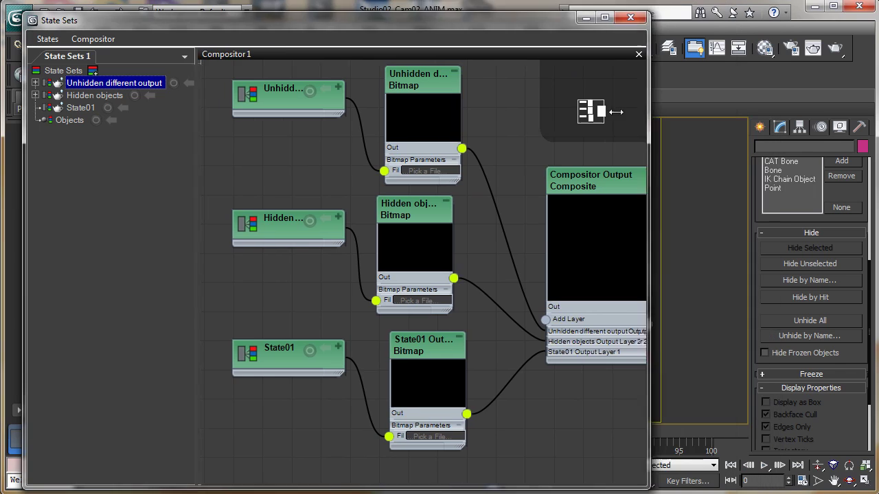
{"action": "left_click_drag", "start_coordinate": [771, 105], "coordinate": [372, 105]}
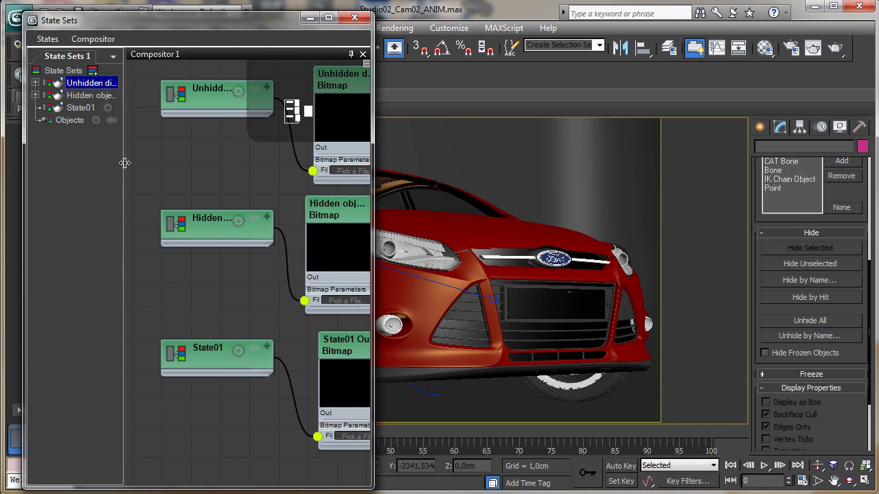
Step: Select State01 and start recording changes into it
{"action": "left_click_drag", "start_coordinate": [124, 163], "coordinate": [160, 158]}
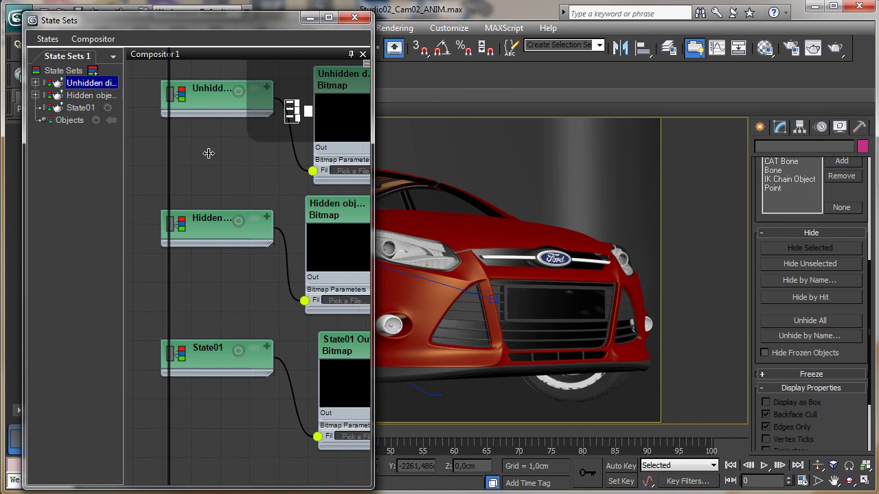
{"action": "left_click", "coordinate": [81, 96]}
{"action": "left_click", "coordinate": [77, 108]}
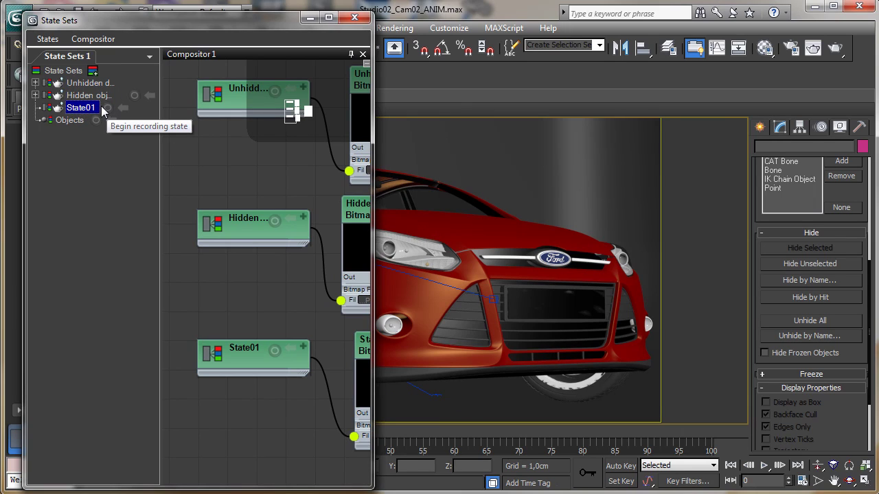
{"action": "left_click", "coordinate": [108, 108]}
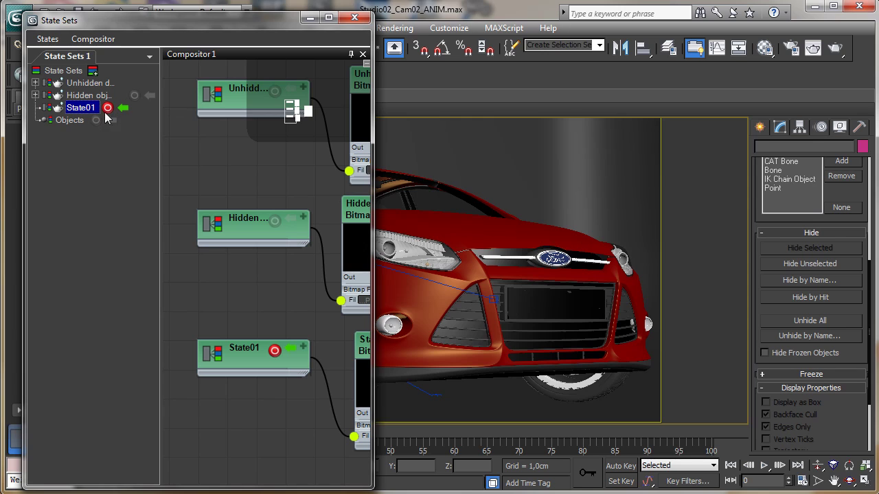
Step: Set the render output file to D:\cars\first.jpg at JPEG quality 100
{"action": "left_click", "coordinate": [790, 47]}
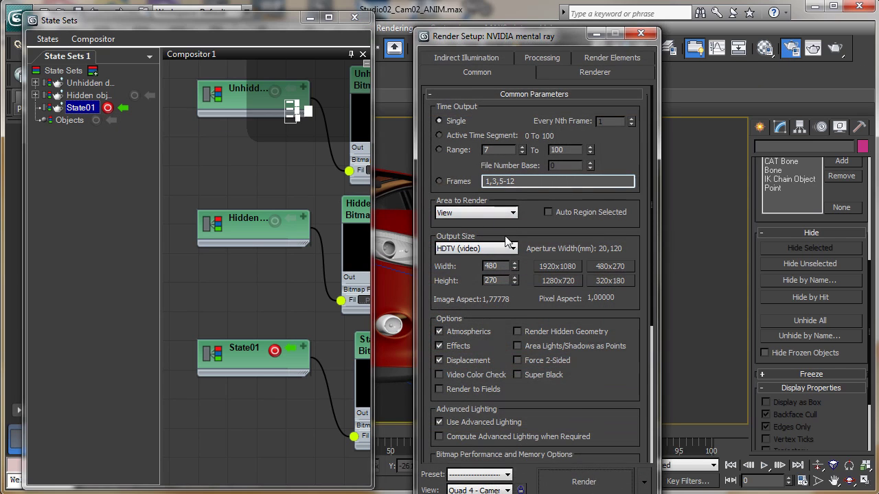
{"action": "left_click_drag", "start_coordinate": [608, 376], "coordinate": [615, 156]}
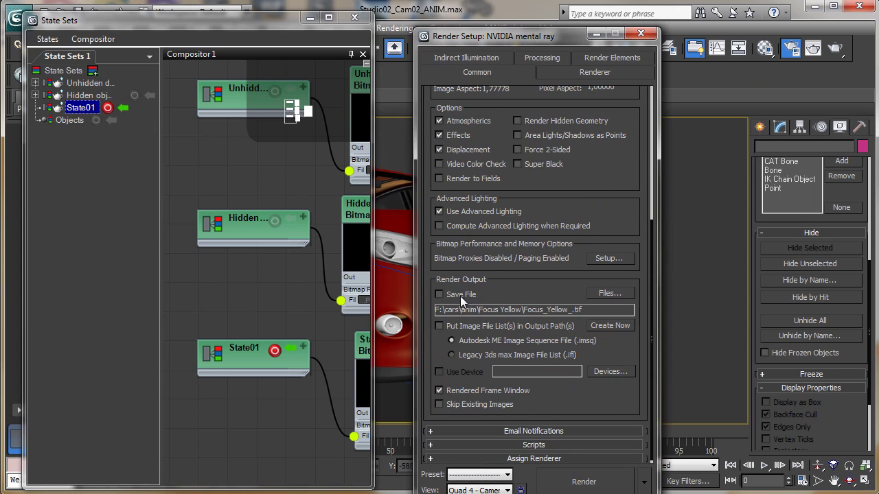
{"action": "left_click", "coordinate": [610, 293]}
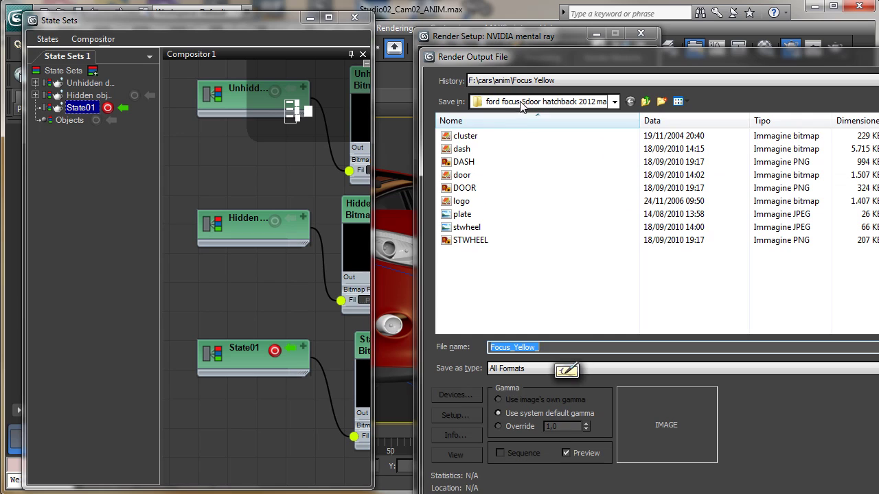
{"action": "left_click", "coordinate": [521, 104]}
{"action": "left_click", "coordinate": [522, 194]}
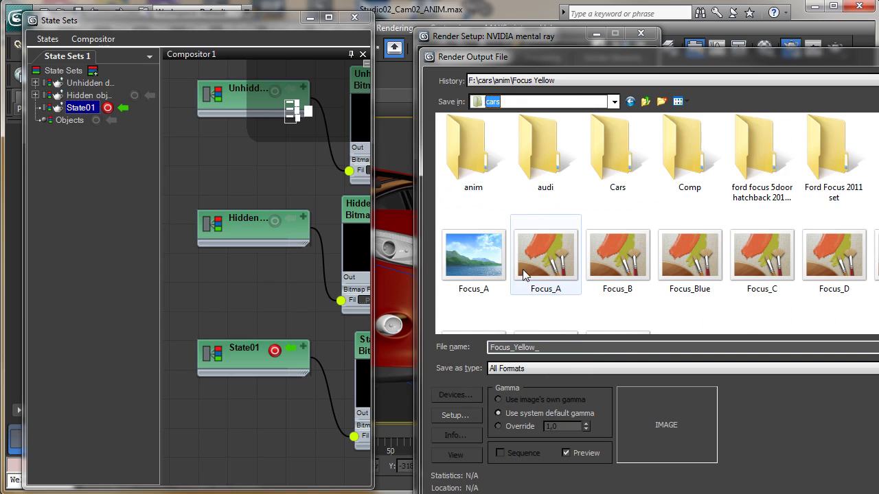
{"action": "left_click", "coordinate": [554, 347]}
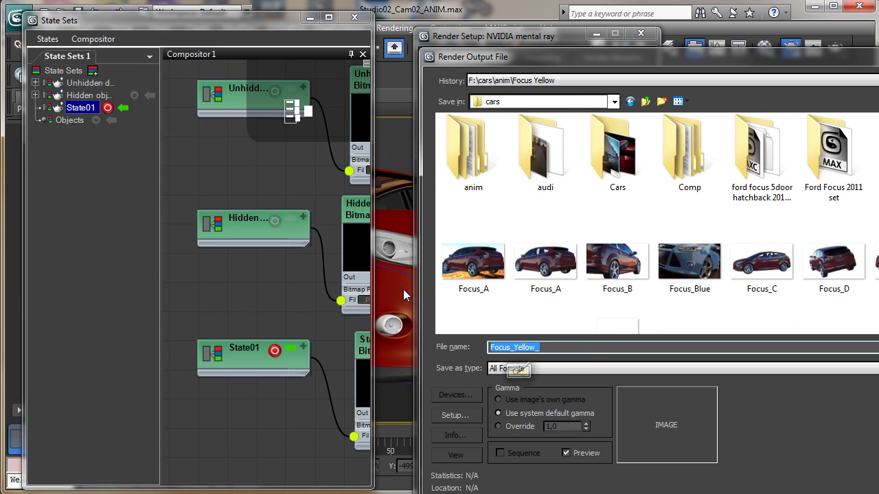
{"action": "type", "text": "first."}
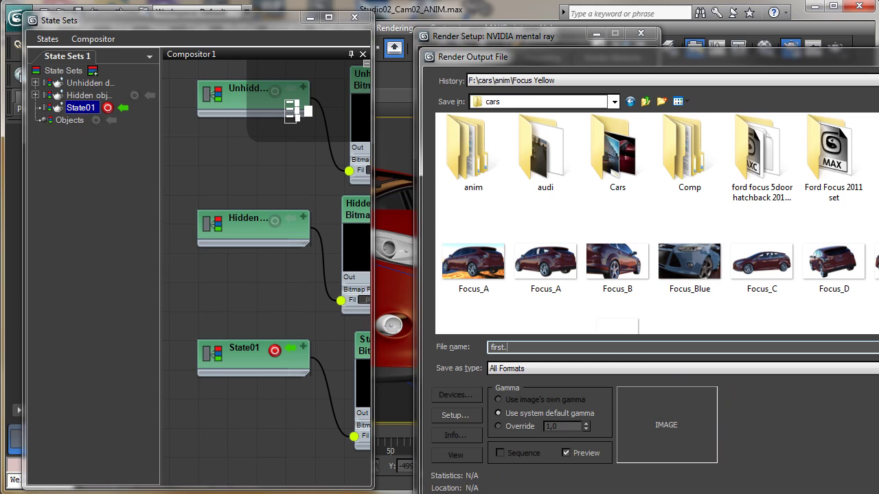
{"action": "type", "text": "jpg"}
{"action": "key", "text": "Return"}
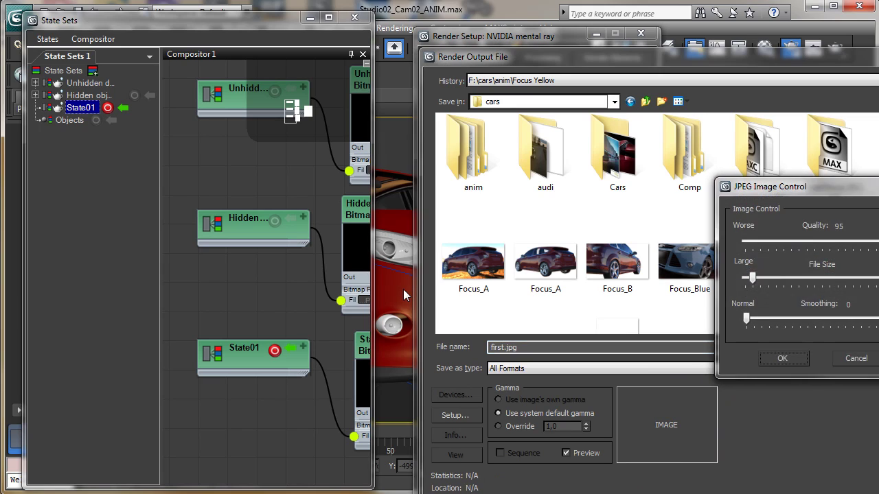
{"action": "left_click", "coordinate": [873, 242]}
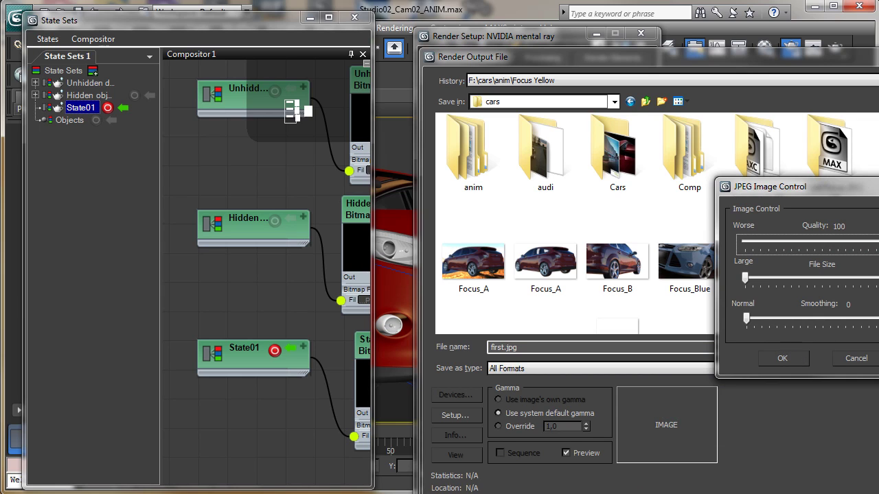
{"action": "left_click", "coordinate": [802, 352]}
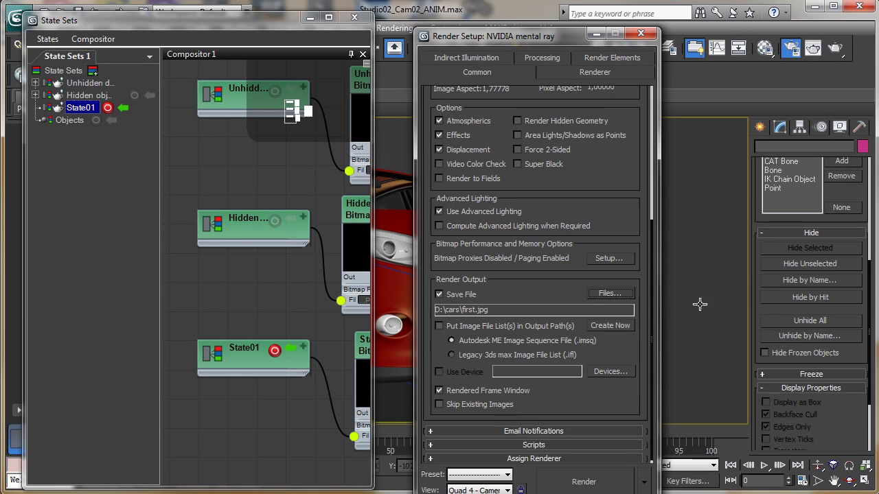
Step: Stop recording State01 and review its four recorded render property changes
{"action": "left_click", "coordinate": [108, 110]}
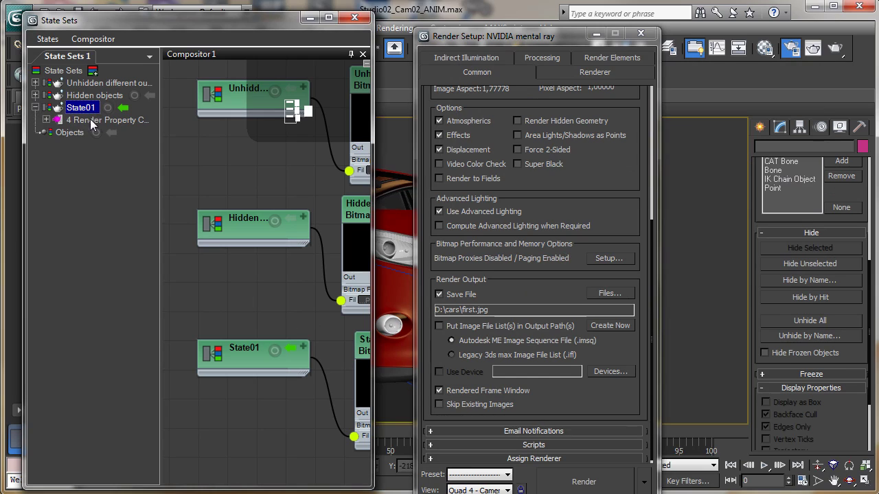
{"action": "left_click", "coordinate": [46, 121]}
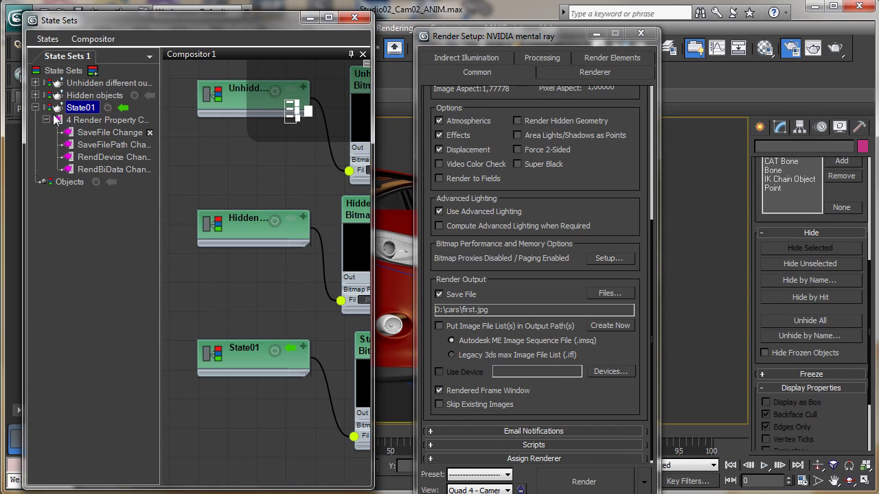
{"action": "left_click", "coordinate": [35, 108]}
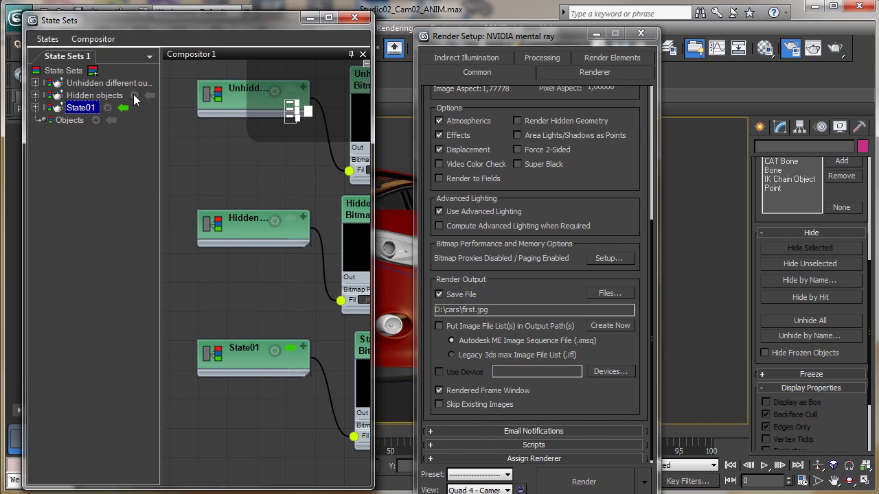
{"action": "key", "text": "F10"}
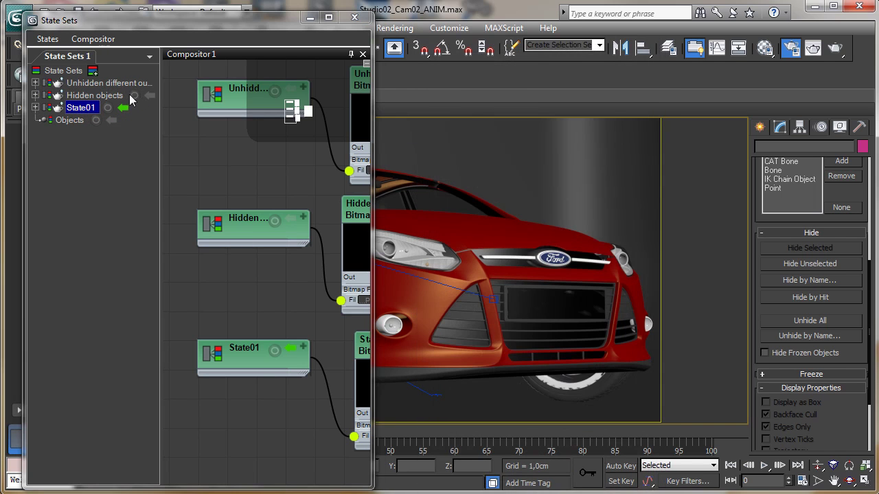
{"action": "key", "text": "F10"}
{"action": "key", "text": "F10"}
{"action": "key", "text": "F10"}
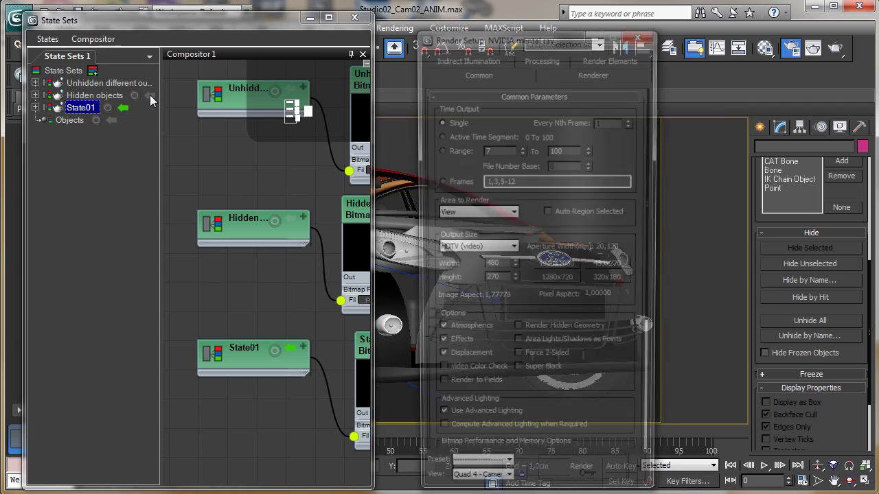
Step: Record D:\cars\second.jpg as the Hidden objects state's JPEG render output file
{"action": "left_click", "coordinate": [150, 97]}
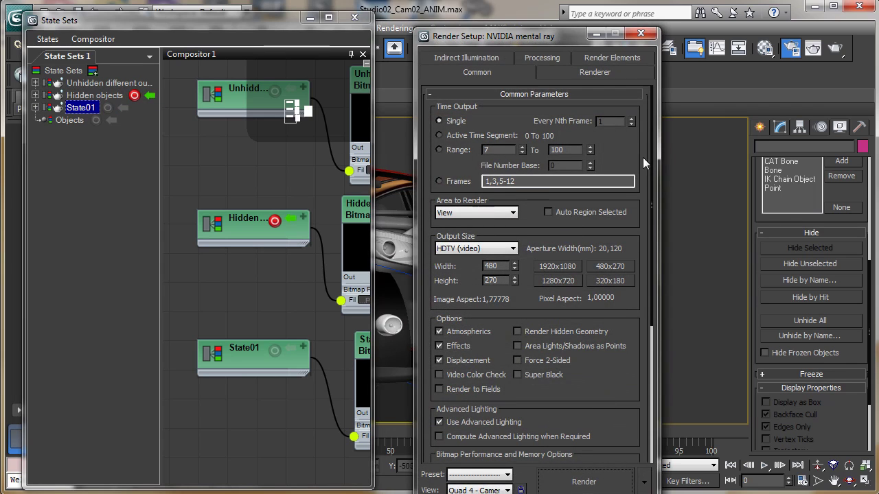
{"action": "scroll", "coordinate": [642, 158], "scroll_direction": "down", "scroll_amount": 5}
{"action": "left_click", "coordinate": [616, 289]}
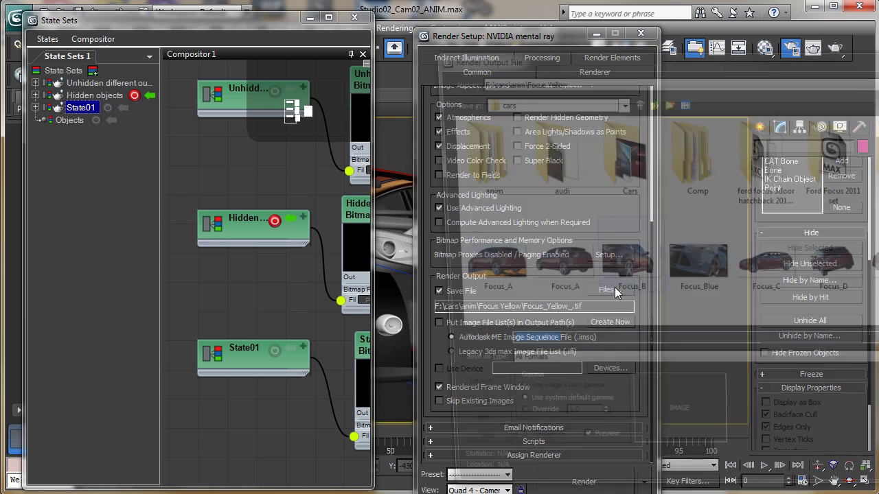
{"action": "type", "text": "se"}
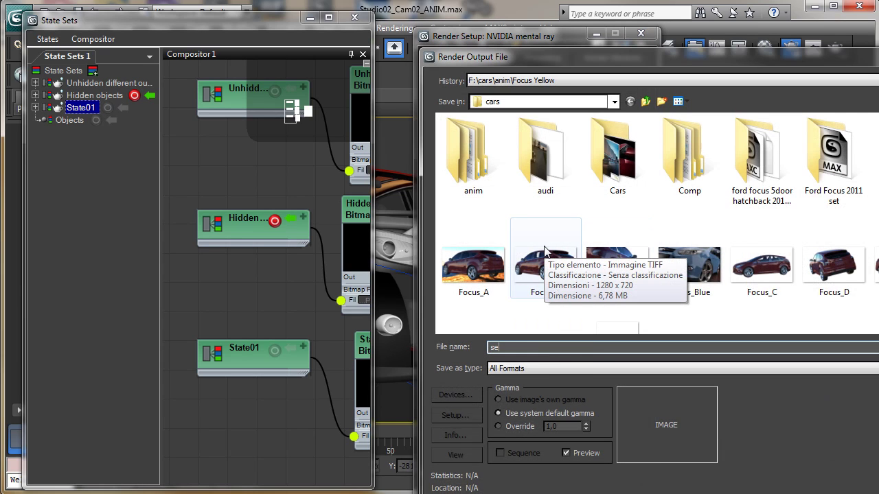
{"action": "type", "text": "cond.jpg"}
{"action": "key", "text": "Return"}
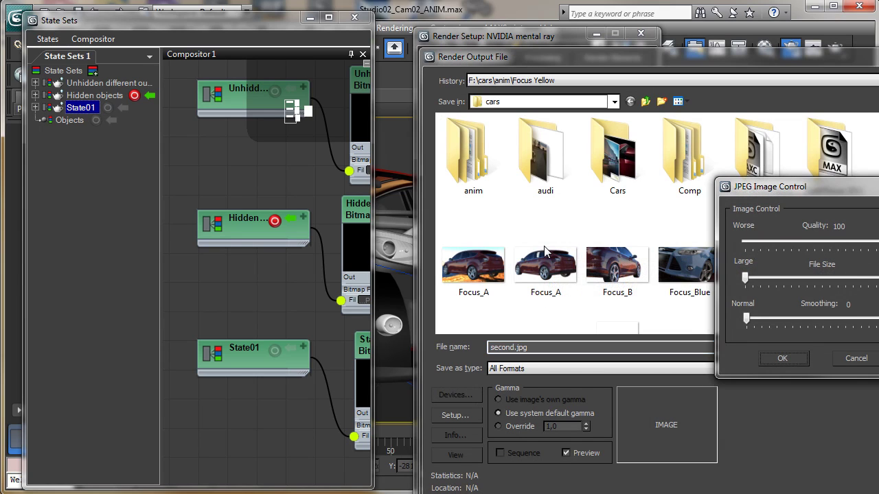
{"action": "key", "text": "Return"}
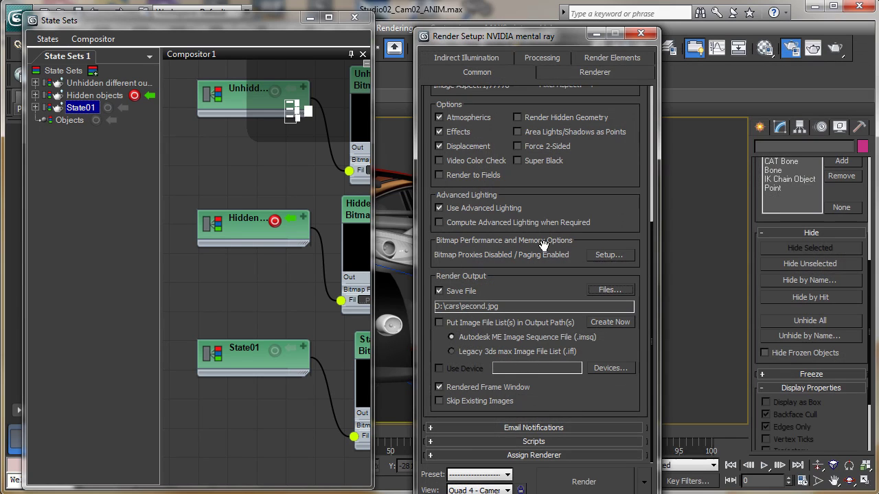
{"action": "left_click", "coordinate": [135, 97]}
{"action": "left_click_drag", "start_coordinate": [160, 118], "coordinate": [197, 103]}
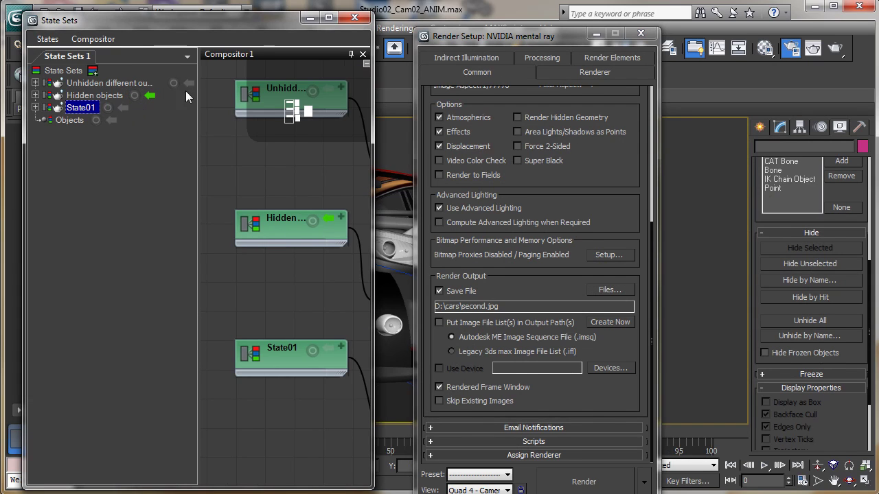
Step: Record D:\cars\third.jpg as the render output file of the Unhidden different output state
{"action": "left_click", "coordinate": [174, 83]}
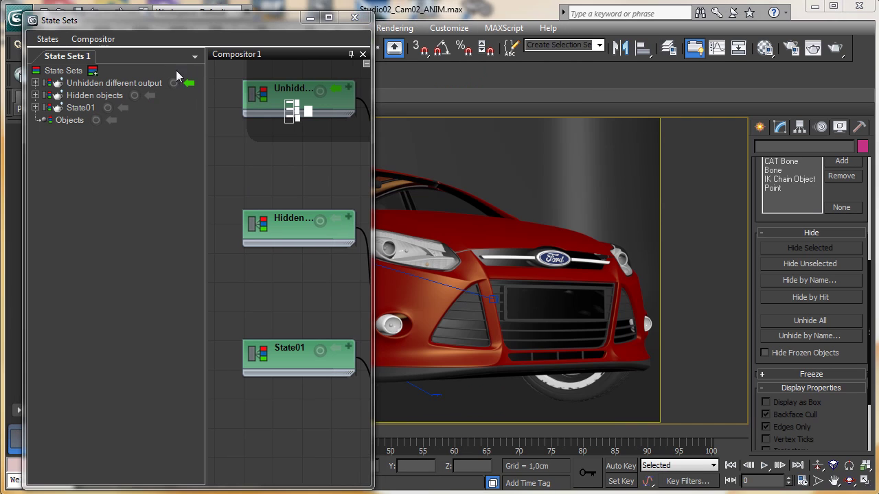
{"action": "left_click", "coordinate": [174, 83]}
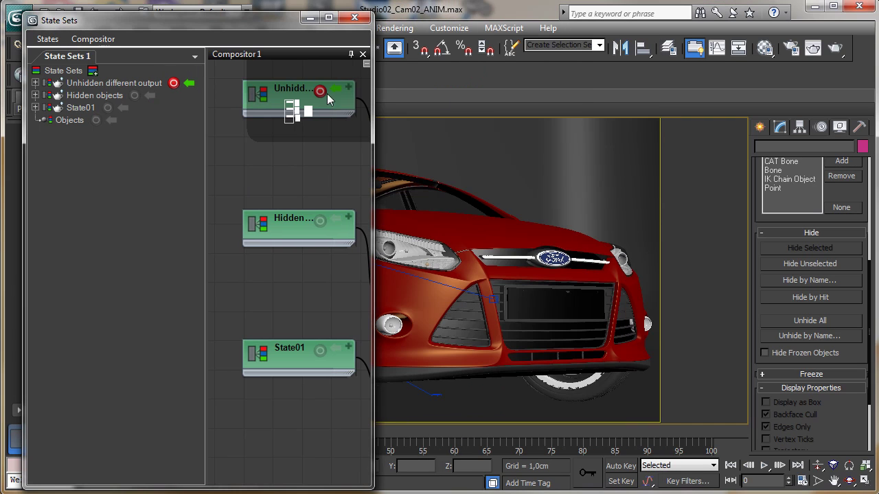
{"action": "left_click", "coordinate": [791, 47]}
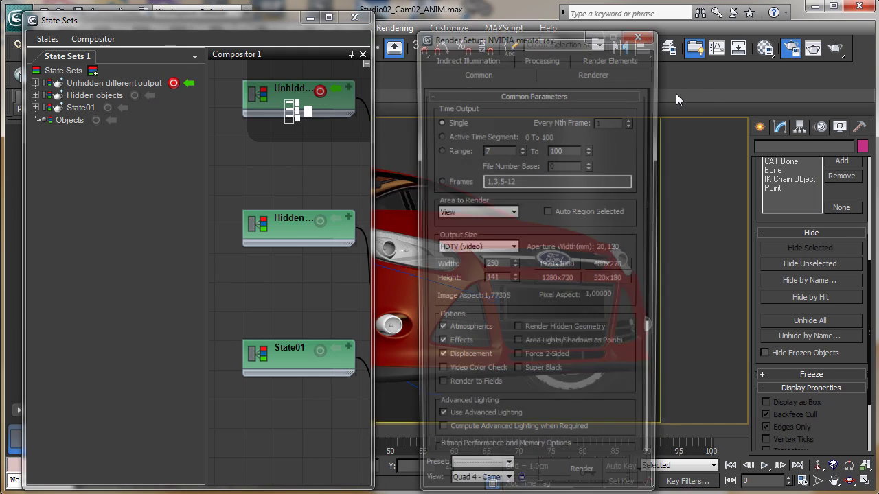
{"action": "scroll", "coordinate": [543, 265], "scroll_direction": "down", "scroll_amount": 5}
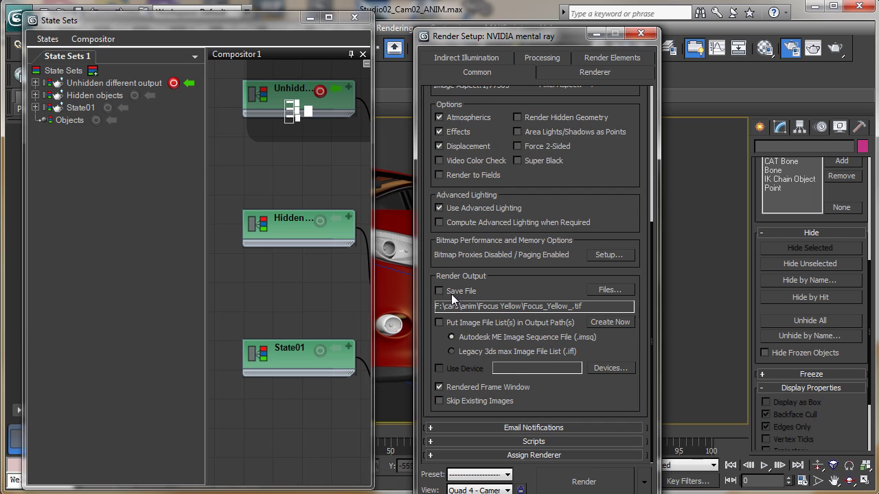
{"action": "left_click", "coordinate": [607, 291]}
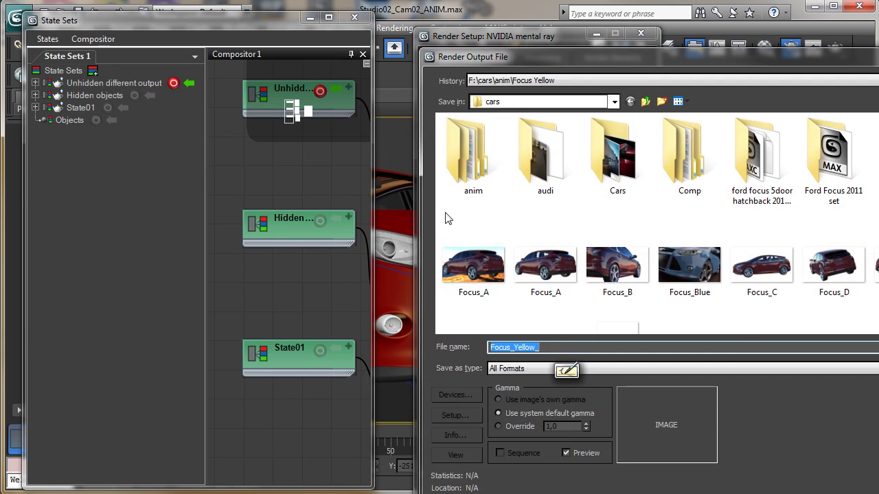
{"action": "type", "text": "third.jp"}
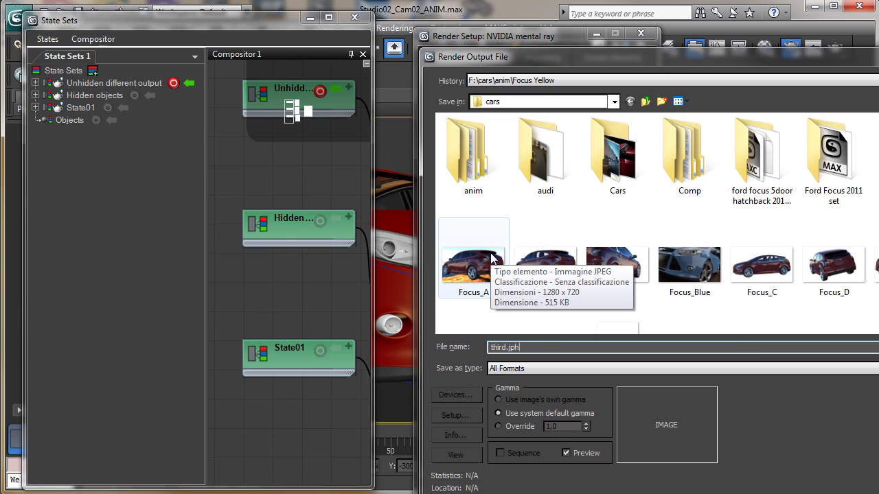
{"action": "type", "text": "g"}
{"action": "key", "text": "Return"}
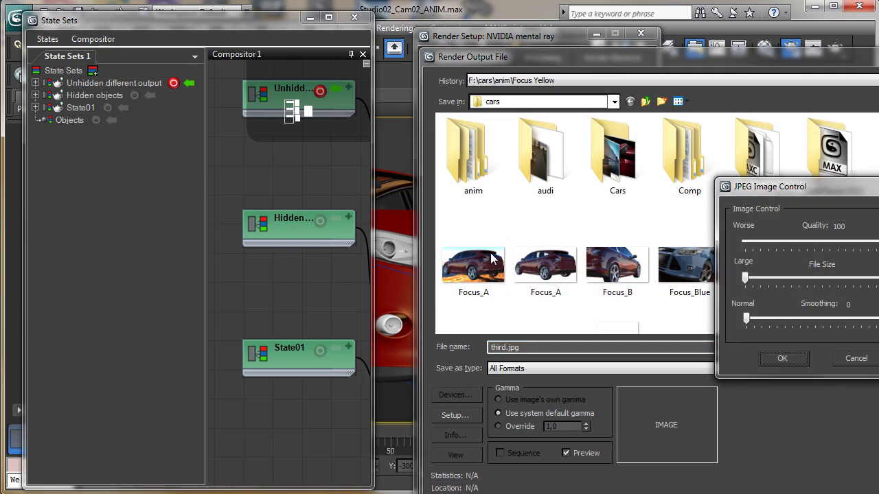
{"action": "key", "text": "Return"}
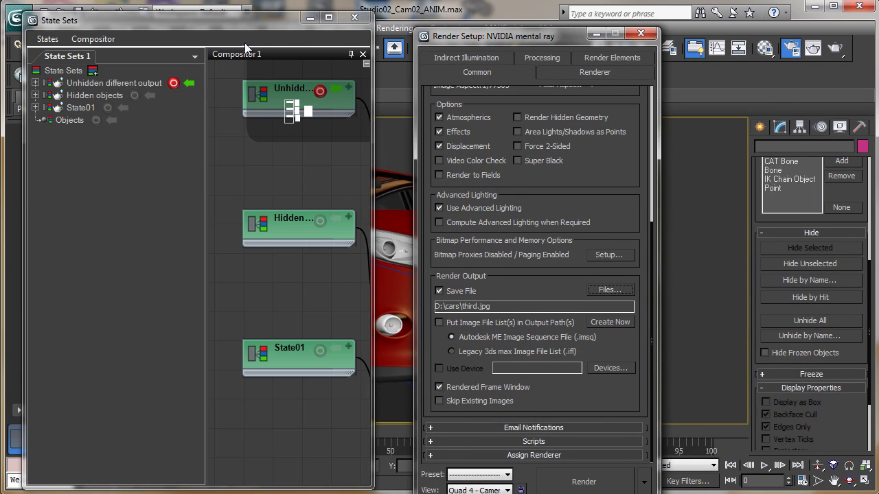
{"action": "left_click", "coordinate": [174, 83]}
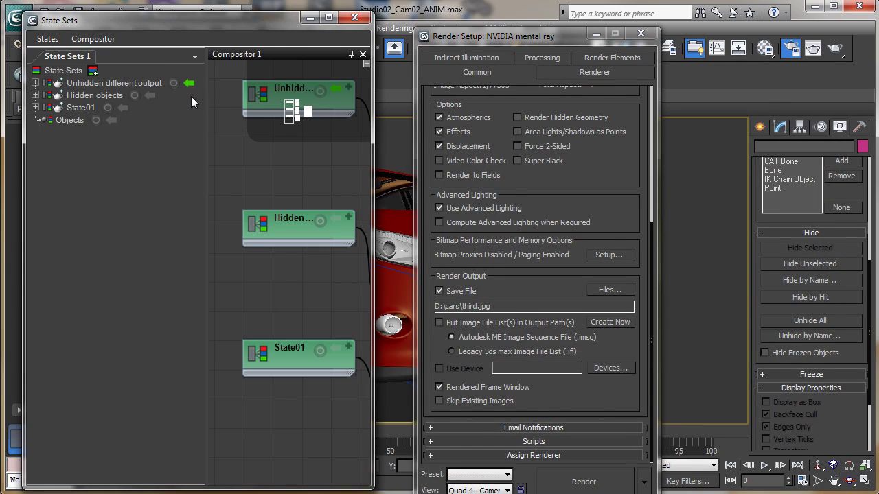
Step: Run States > Render All States, then close Render Setup and the rendered frame window
{"action": "left_click", "coordinate": [47, 39]}
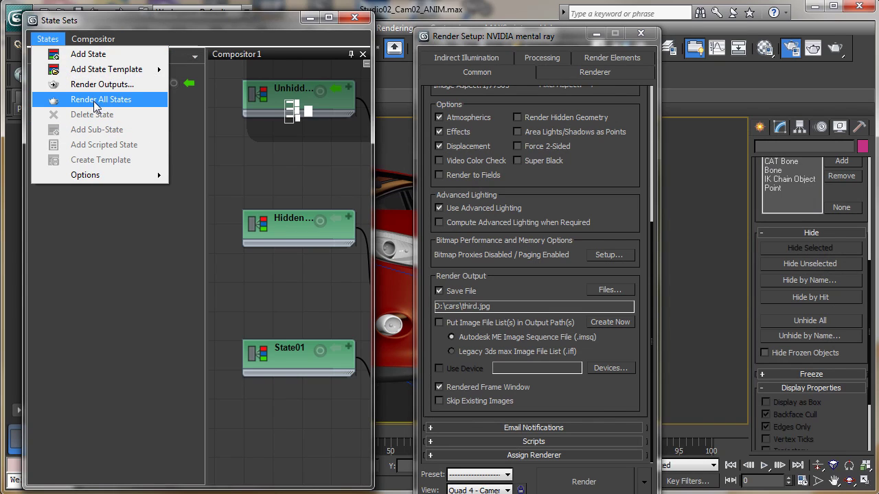
{"action": "mouse_move", "coordinate": [123, 177]}
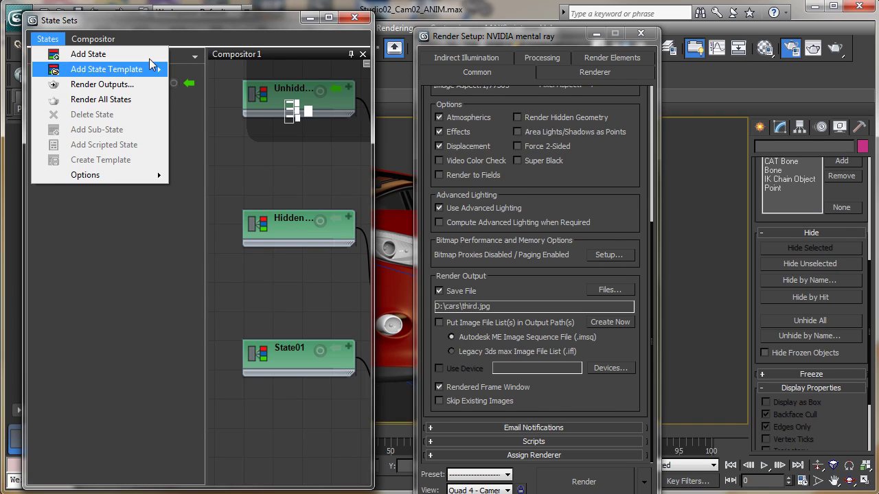
{"action": "left_click", "coordinate": [120, 101]}
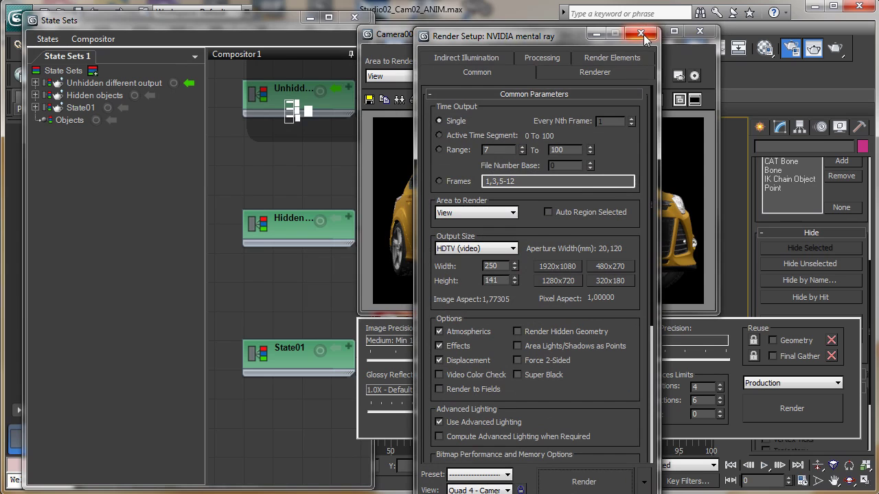
{"action": "left_click", "coordinate": [640, 33]}
{"action": "left_click", "coordinate": [699, 32]}
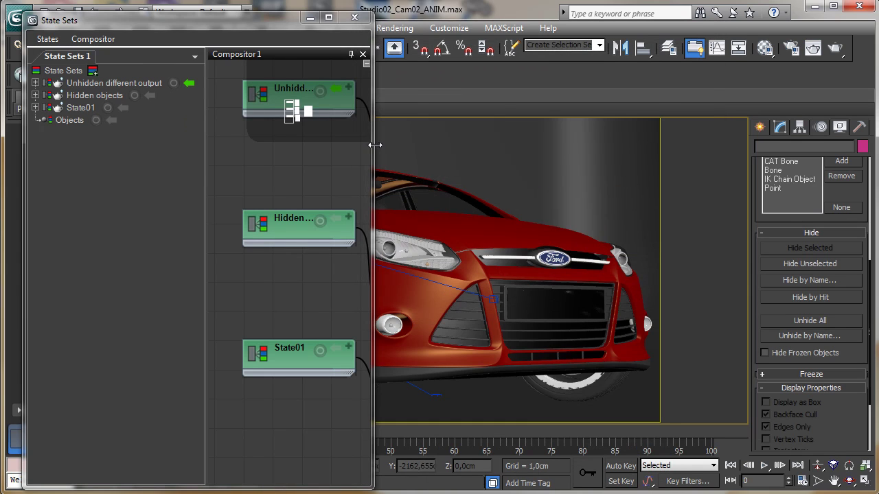
Step: Widen the State Sets panel, give the compositor graph more room, and refresh the compositor
{"action": "left_click_drag", "start_coordinate": [377, 124], "coordinate": [726, 162]}
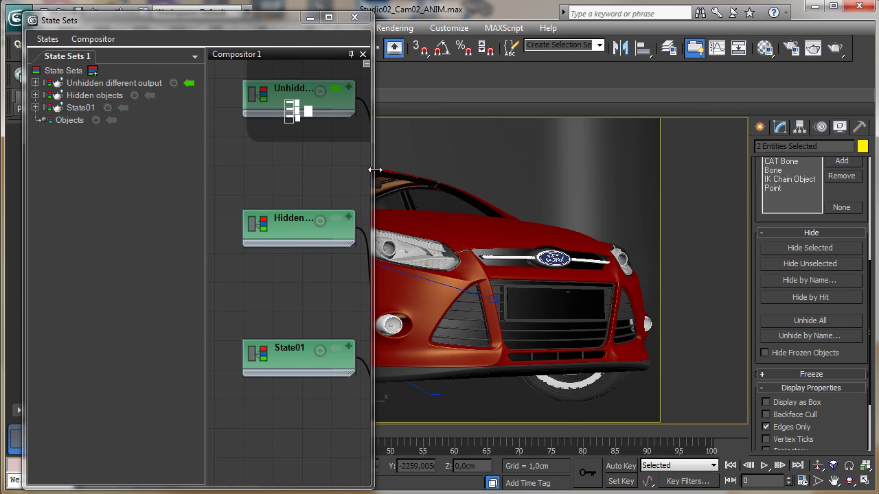
{"action": "left_click_drag", "start_coordinate": [375, 170], "coordinate": [744, 164]}
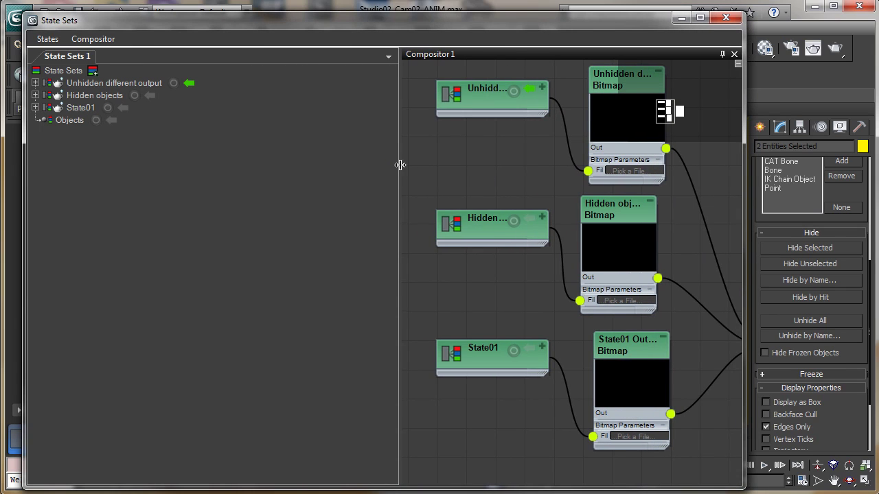
{"action": "left_click_drag", "start_coordinate": [400, 165], "coordinate": [225, 168]}
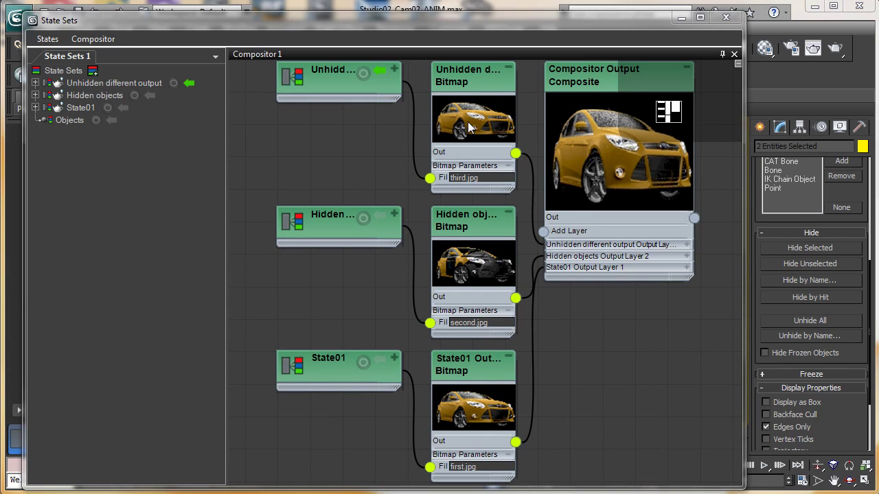
{"action": "left_click", "coordinate": [94, 40]}
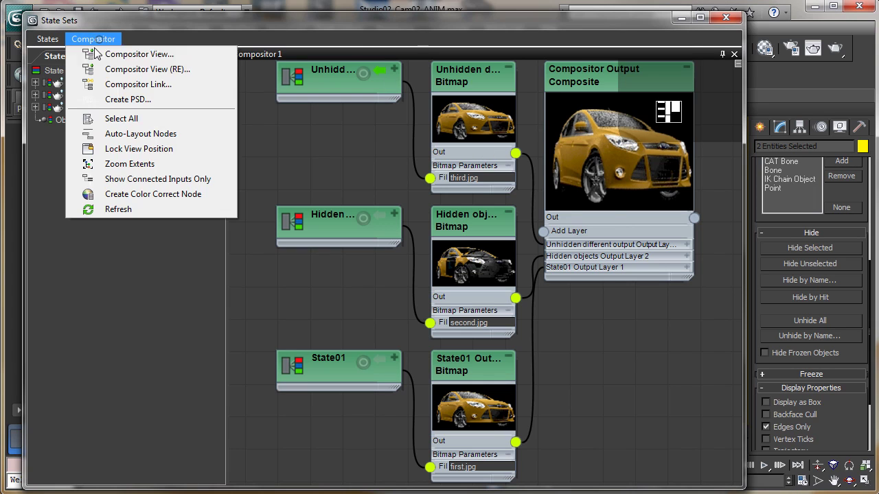
{"action": "left_click", "coordinate": [121, 210]}
Step: Line up each state node beside its bitmap (third.jpg, second.jpg, first.jpg) and move Compositor Output right
{"action": "left_click_drag", "start_coordinate": [359, 92], "coordinate": [311, 122]}
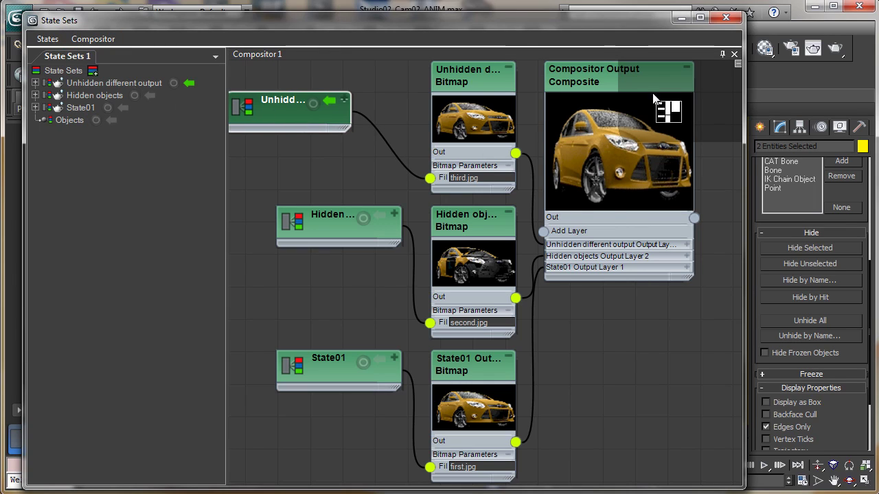
{"action": "scroll", "coordinate": [420, 354], "scroll_direction": "down", "scroll_amount": 3}
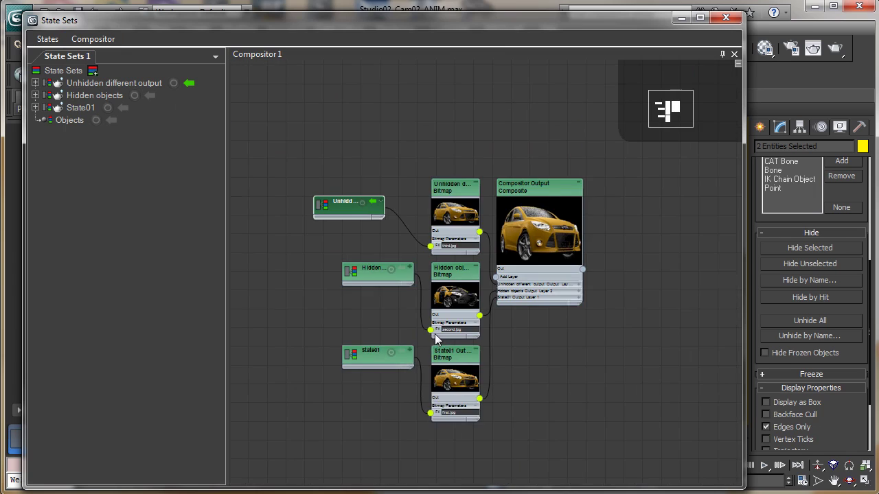
{"action": "scroll", "coordinate": [433, 336], "scroll_direction": "up", "scroll_amount": 2}
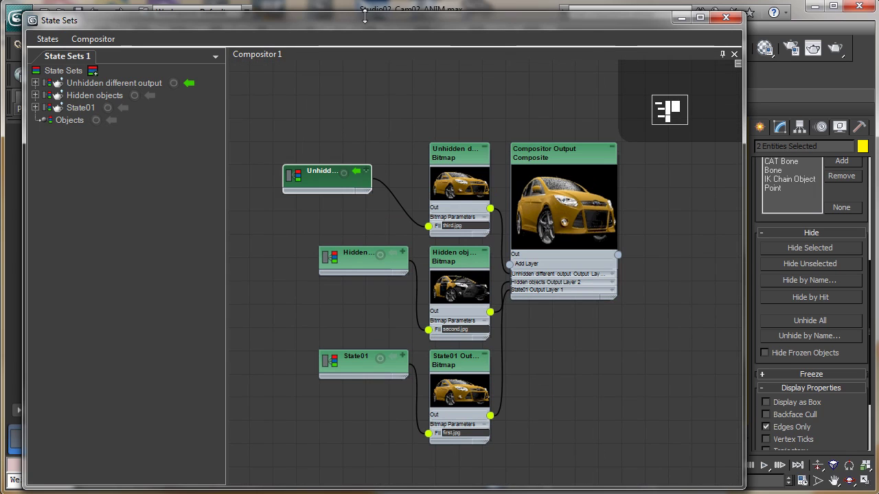
{"action": "left_click_drag", "start_coordinate": [368, 20], "coordinate": [372, 14]}
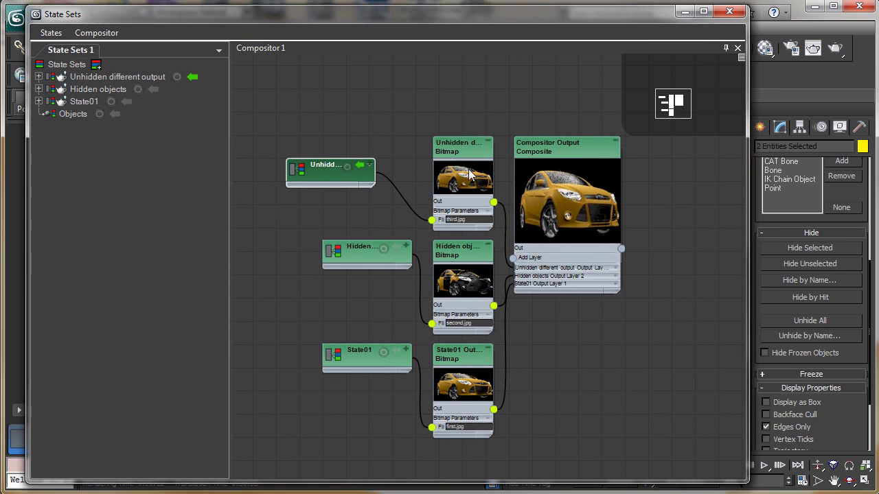
{"action": "left_click_drag", "start_coordinate": [468, 168], "coordinate": [466, 129]}
{"action": "left_click_drag", "start_coordinate": [357, 251], "coordinate": [293, 240]}
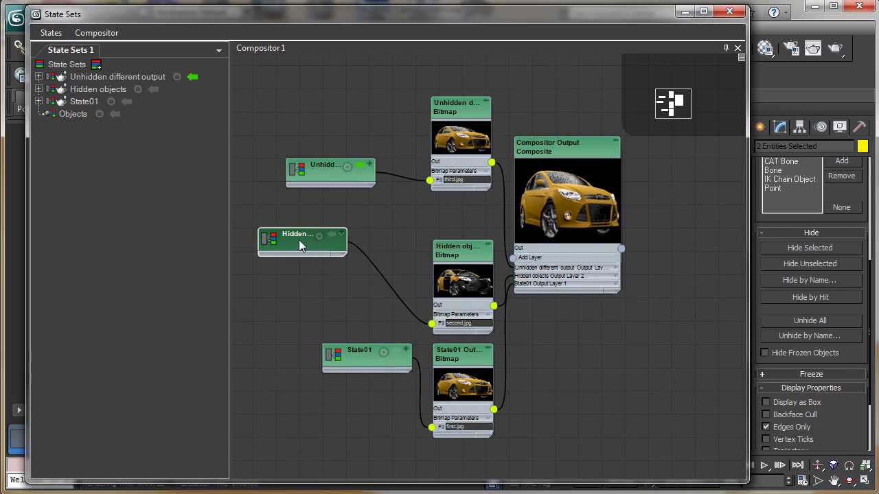
{"action": "left_click_drag", "start_coordinate": [443, 255], "coordinate": [400, 224]}
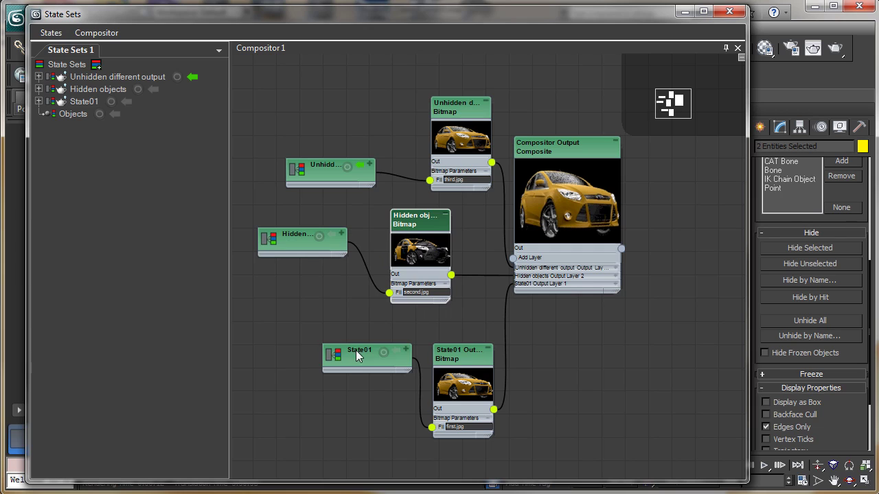
{"action": "left_click_drag", "start_coordinate": [357, 352], "coordinate": [292, 371]}
{"action": "left_click_drag", "start_coordinate": [461, 369], "coordinate": [420, 355]}
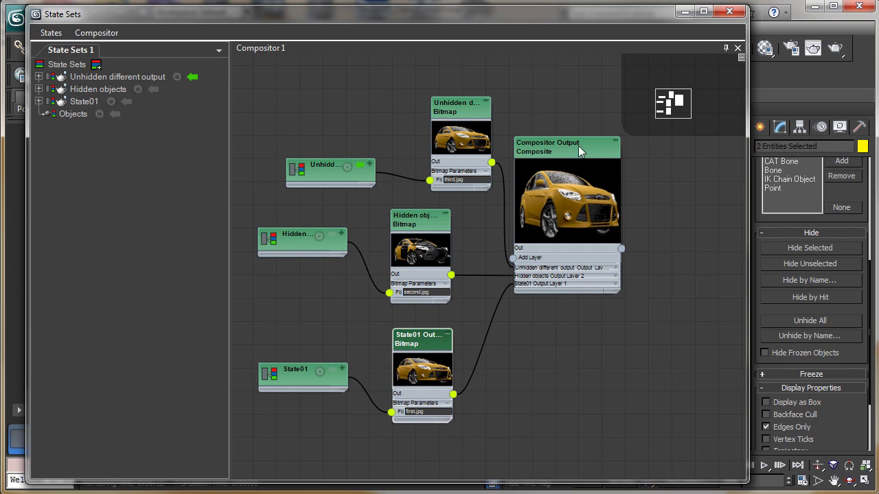
{"action": "left_click_drag", "start_coordinate": [562, 199], "coordinate": [618, 224]}
{"action": "left_click", "coordinate": [676, 293]}
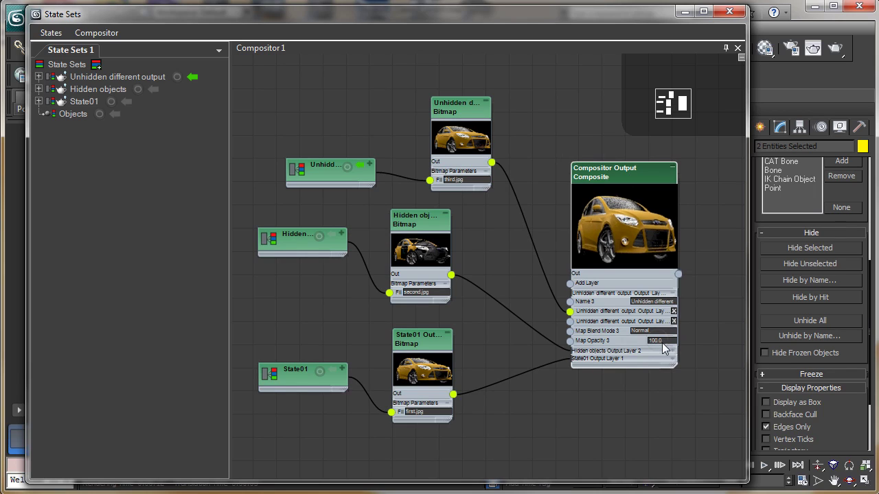
Step: Set the Unhidden different output layer's Map Opacity to 50 and its blend mode to Screen
{"action": "left_click_drag", "start_coordinate": [657, 343], "coordinate": [594, 348]}
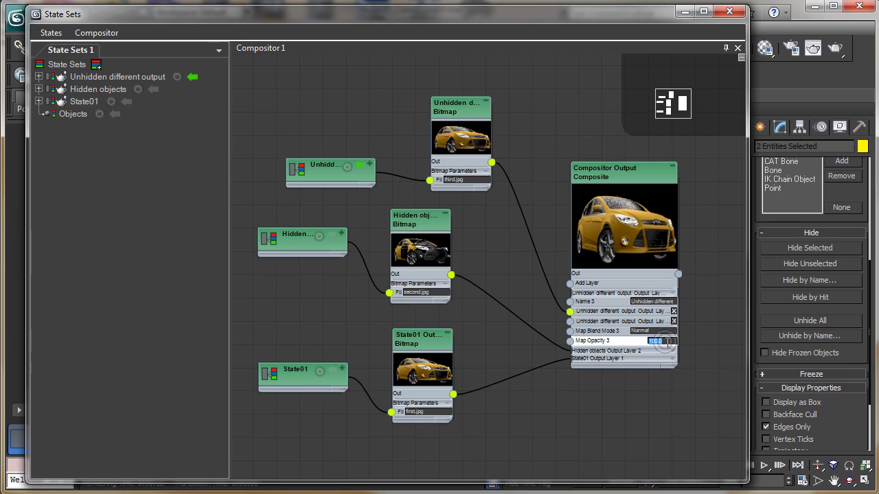
{"action": "type", "text": "50"}
{"action": "key", "text": "Return"}
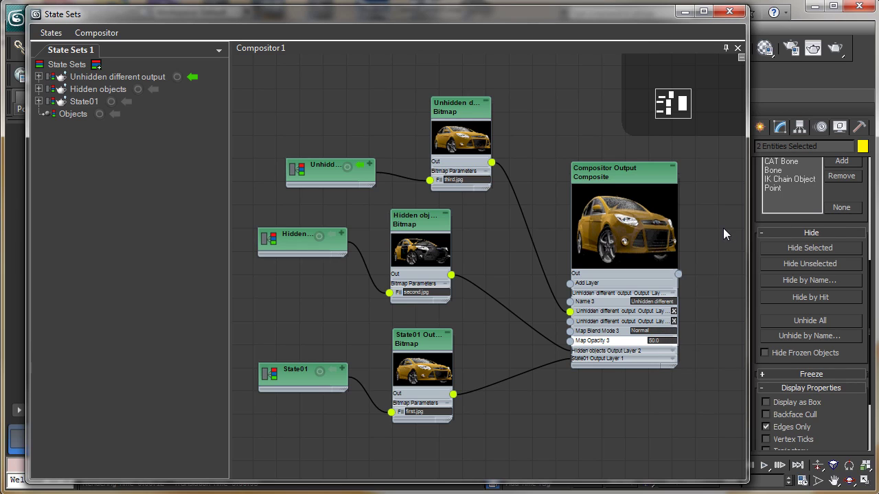
{"action": "left_click_drag", "start_coordinate": [608, 218], "coordinate": [583, 216]}
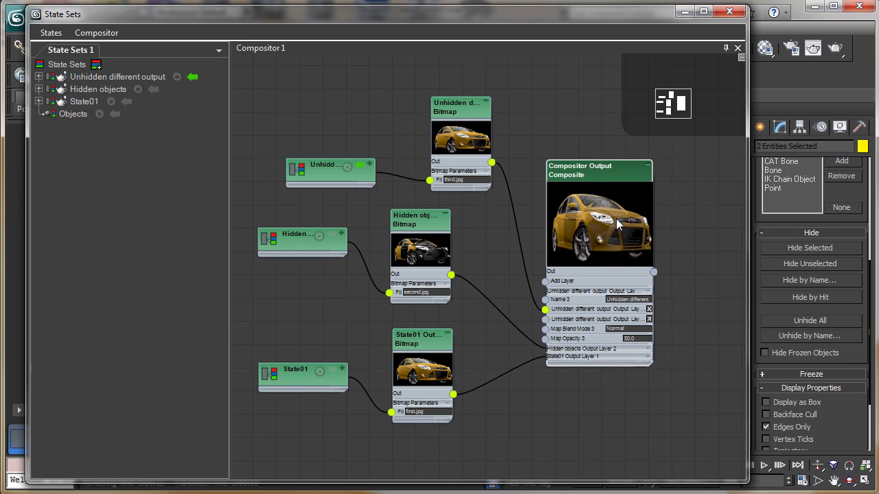
{"action": "right_click", "coordinate": [613, 231]}
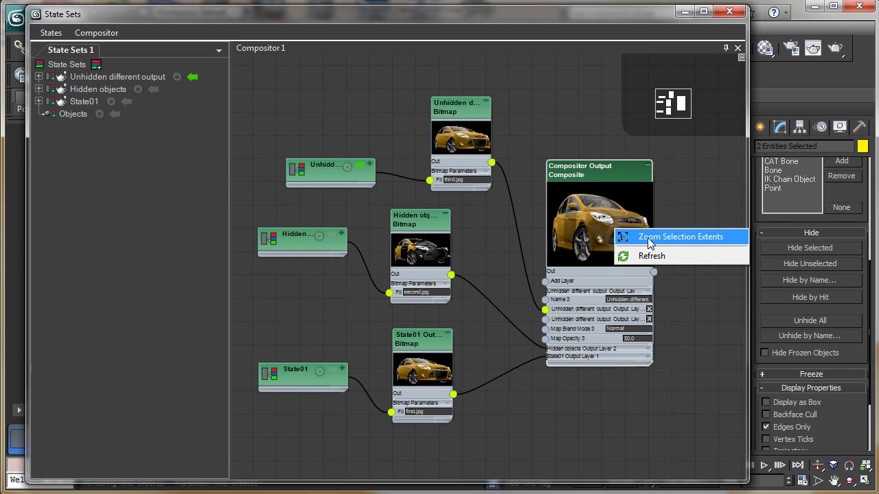
{"action": "left_click", "coordinate": [648, 238]}
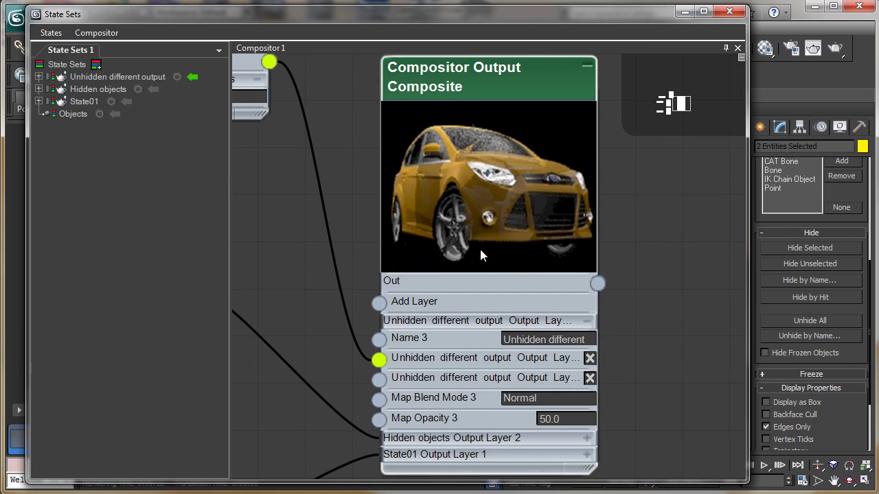
{"action": "left_click", "coordinate": [536, 401]}
{"action": "left_click", "coordinate": [589, 353]}
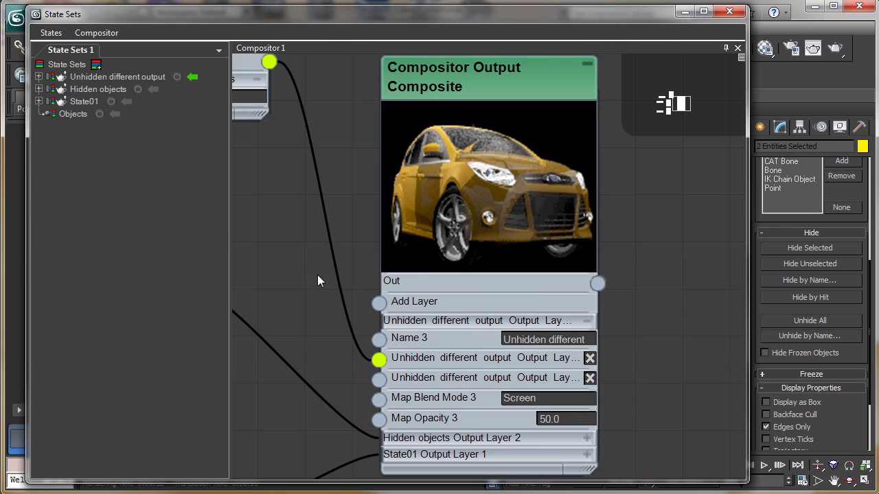
{"action": "scroll", "coordinate": [317, 275], "scroll_direction": "down", "scroll_amount": 5}
{"action": "scroll", "coordinate": [304, 275], "scroll_direction": "up", "scroll_amount": 2}
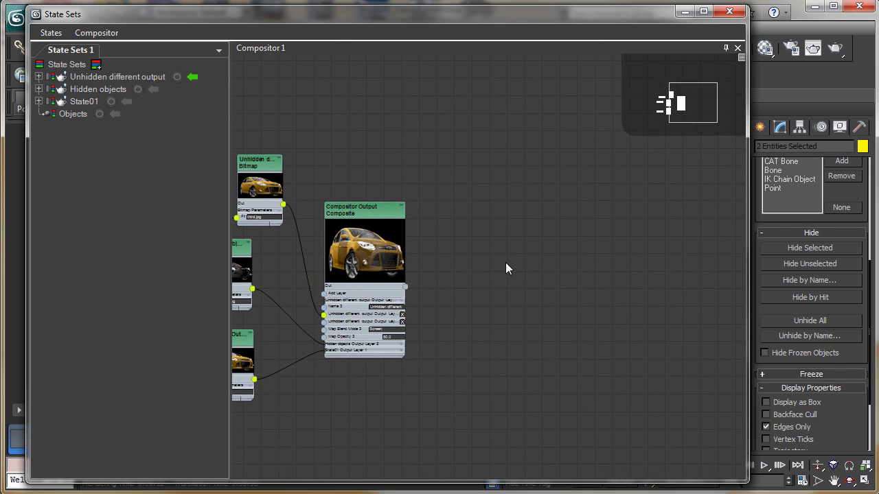
Step: Narrow and shorten the State Sets panel, move it below the toolbar, and pan its node graph
{"action": "middle_click_drag", "start_coordinate": [505, 268], "coordinate": [623, 255]}
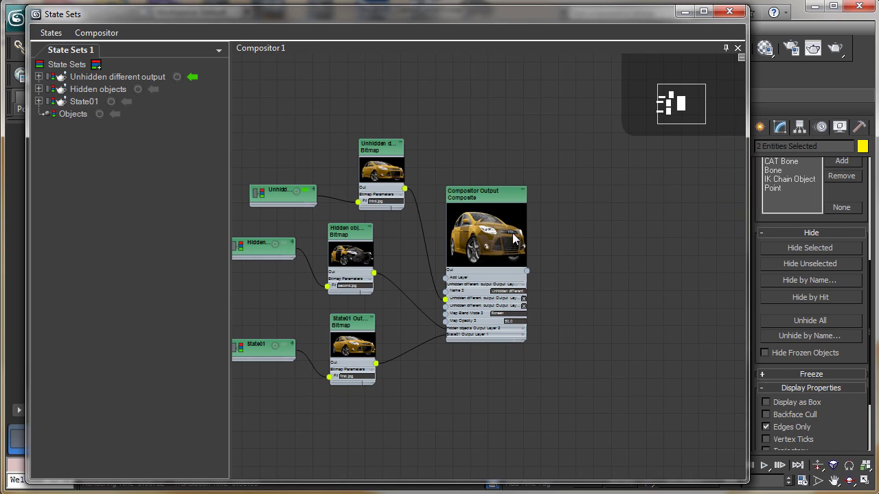
{"action": "left_click_drag", "start_coordinate": [747, 234], "coordinate": [433, 237]}
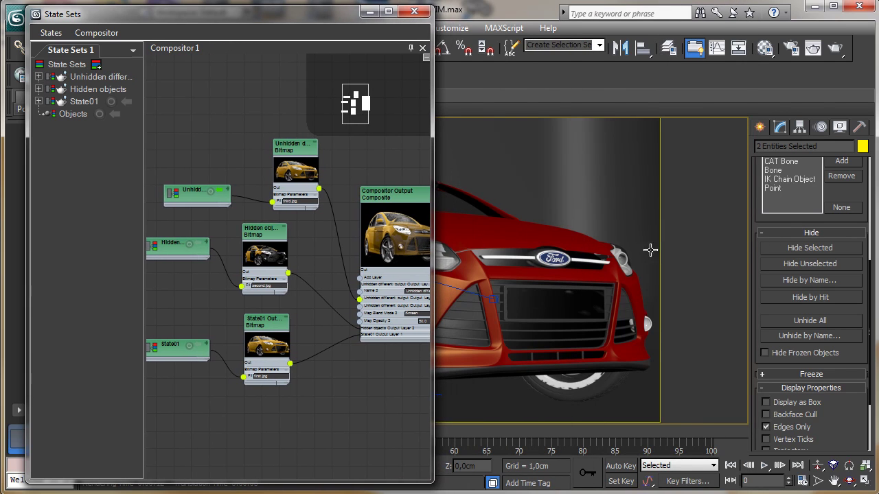
{"action": "left_click_drag", "start_coordinate": [146, 21], "coordinate": [125, 22]}
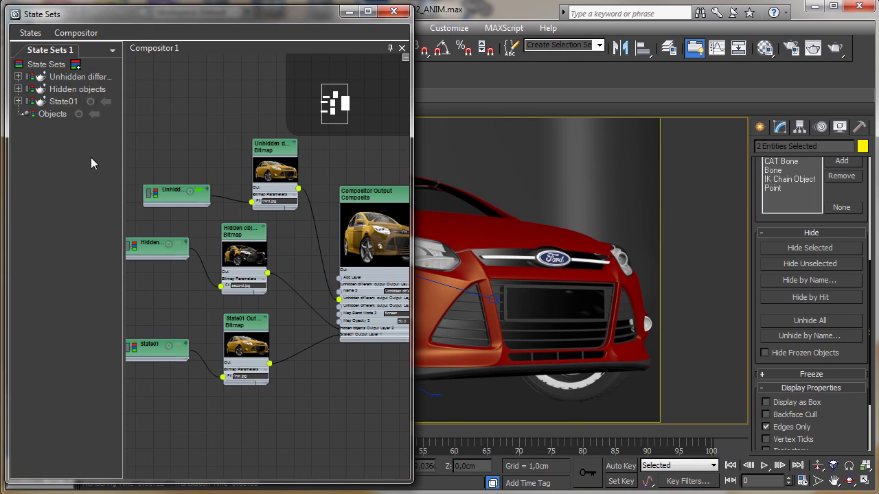
{"action": "left_click", "coordinate": [119, 156]}
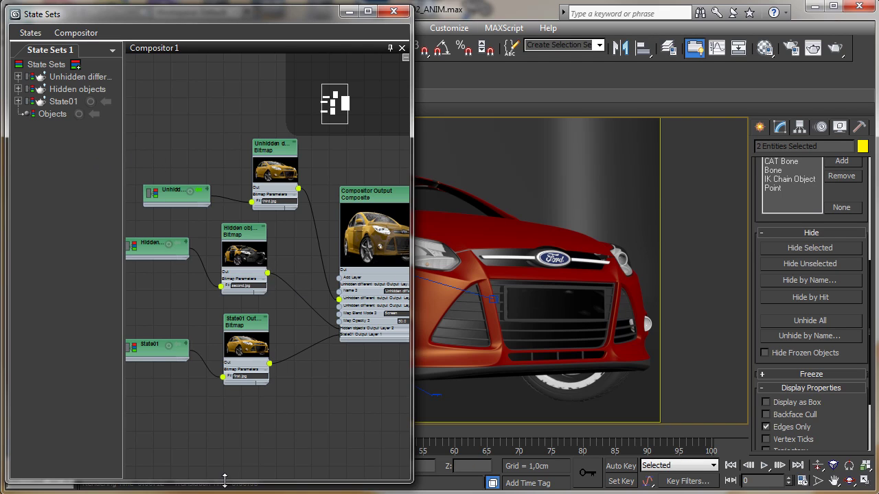
{"action": "left_click_drag", "start_coordinate": [226, 480], "coordinate": [245, 414]}
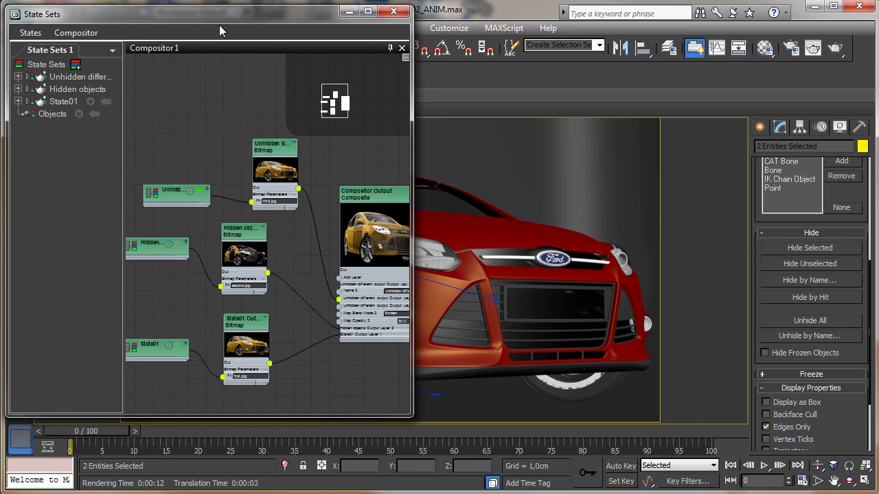
{"action": "left_click_drag", "start_coordinate": [219, 14], "coordinate": [226, 59]}
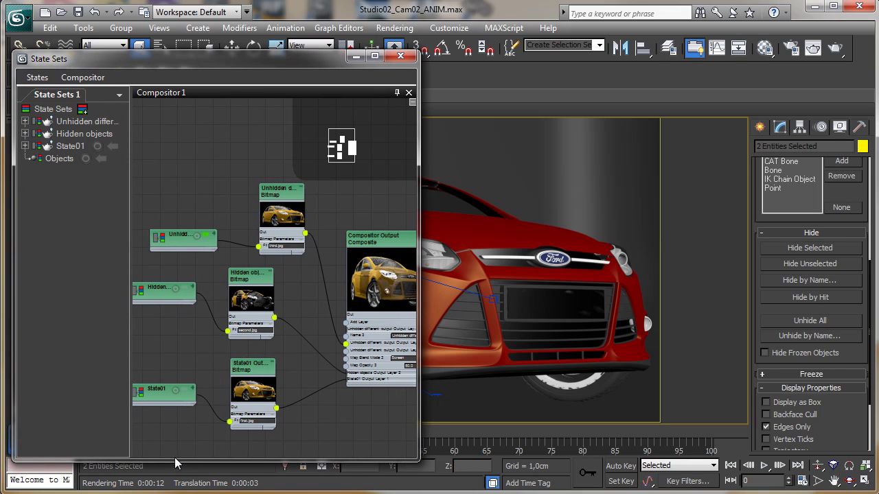
{"action": "left_click_drag", "start_coordinate": [176, 461], "coordinate": [175, 420]}
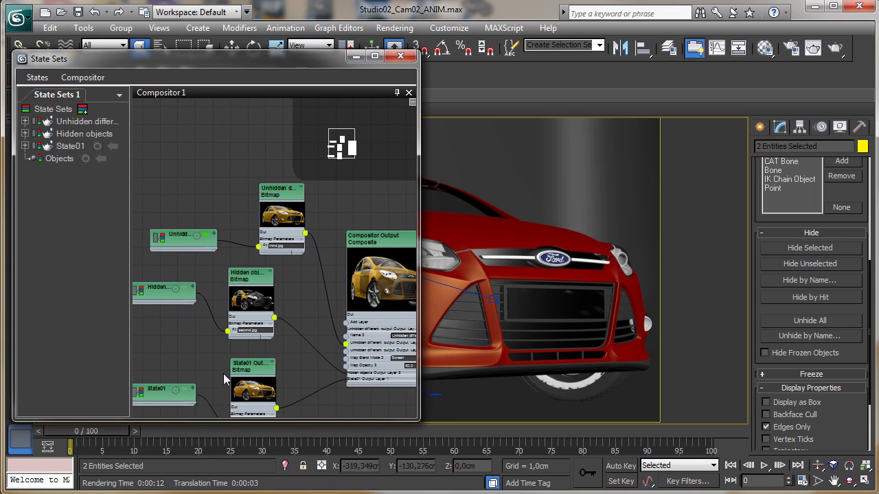
{"action": "mouse_move", "coordinate": [345, 145]}
{"action": "left_mouse_down"}
{"action": "mouse_move", "coordinate": [339, 141]}
{"action": "mouse_move", "coordinate": [345, 155]}
{"action": "left_mouse_up"}
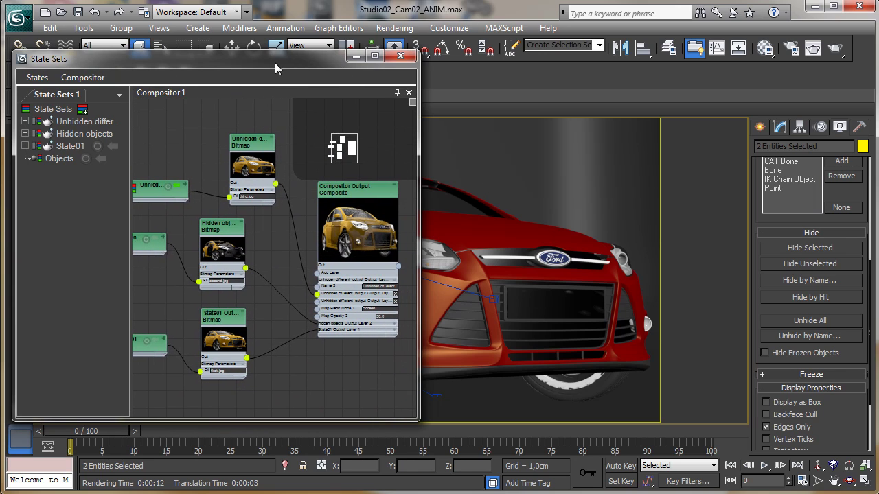
{"action": "mouse_move", "coordinate": [272, 62]}
{"action": "left_mouse_down"}
{"action": "mouse_move", "coordinate": [284, 91]}
{"action": "mouse_move", "coordinate": [273, 79]}
{"action": "left_mouse_up"}
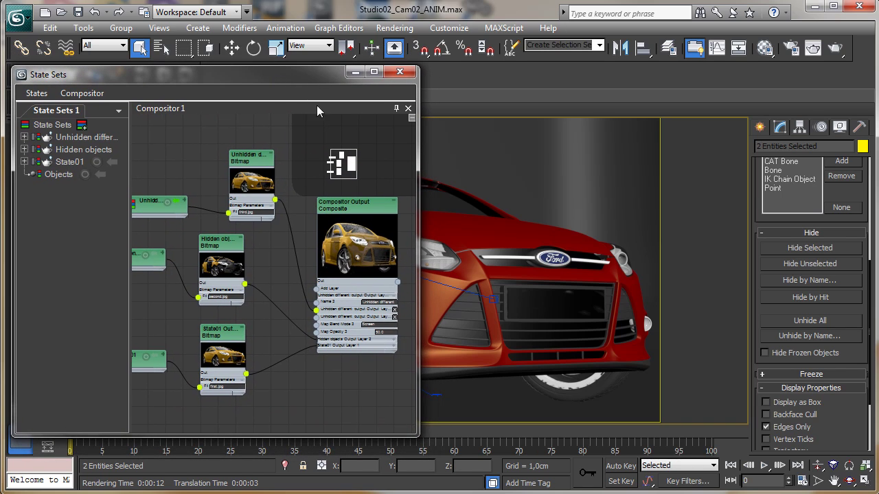